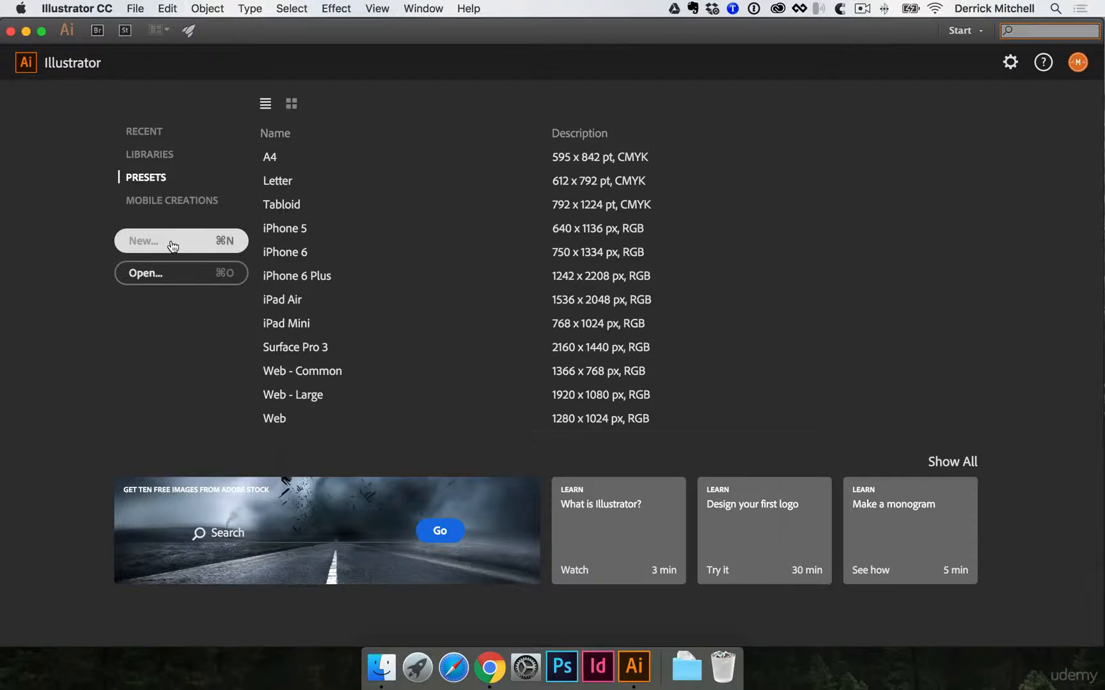
# - Create a new Letter-size document in landscape orientation with inches as the units
pyautogui.click(192, 244)
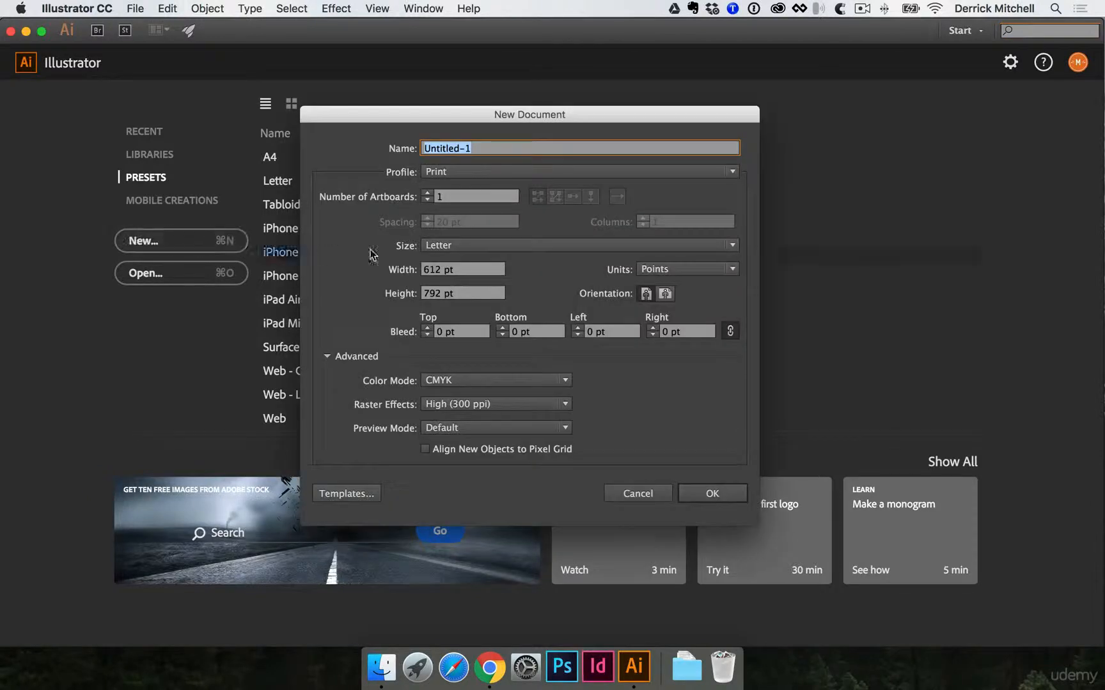
pyautogui.click(666, 294)
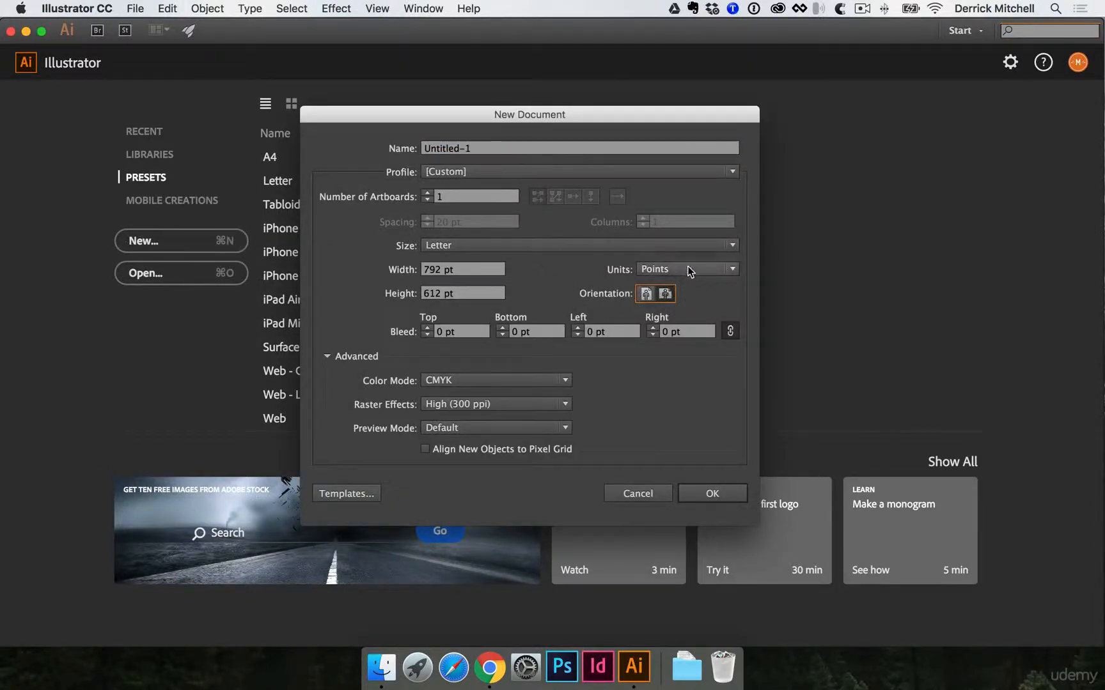
pyautogui.click(689, 271)
pyautogui.click(682, 316)
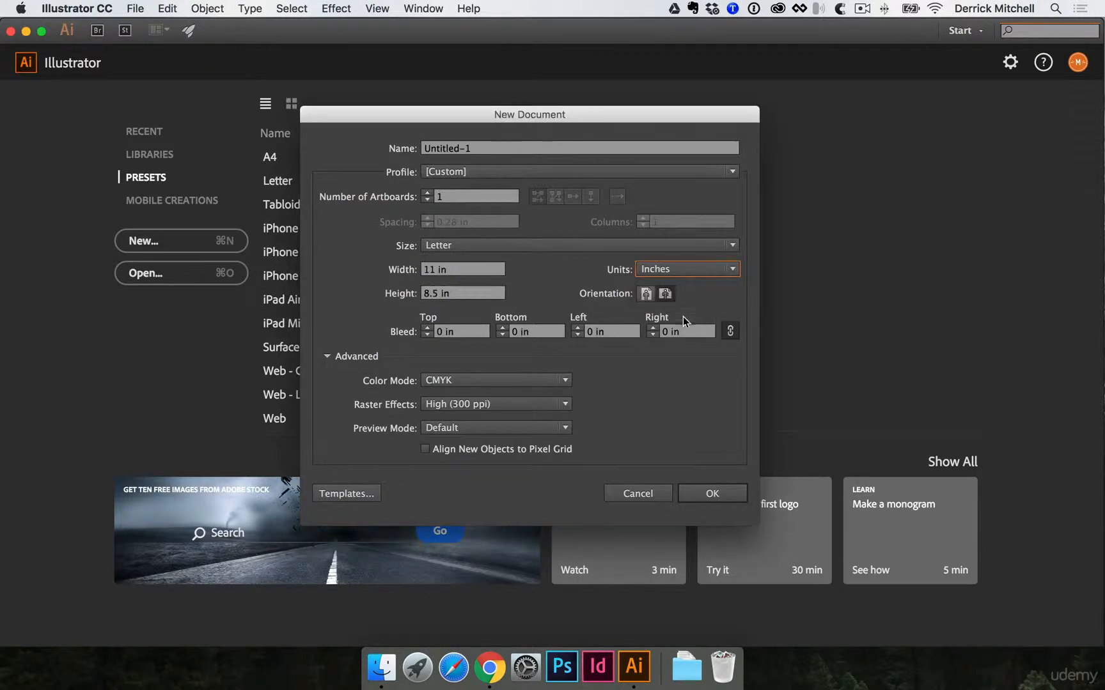
pyautogui.click(737, 496)
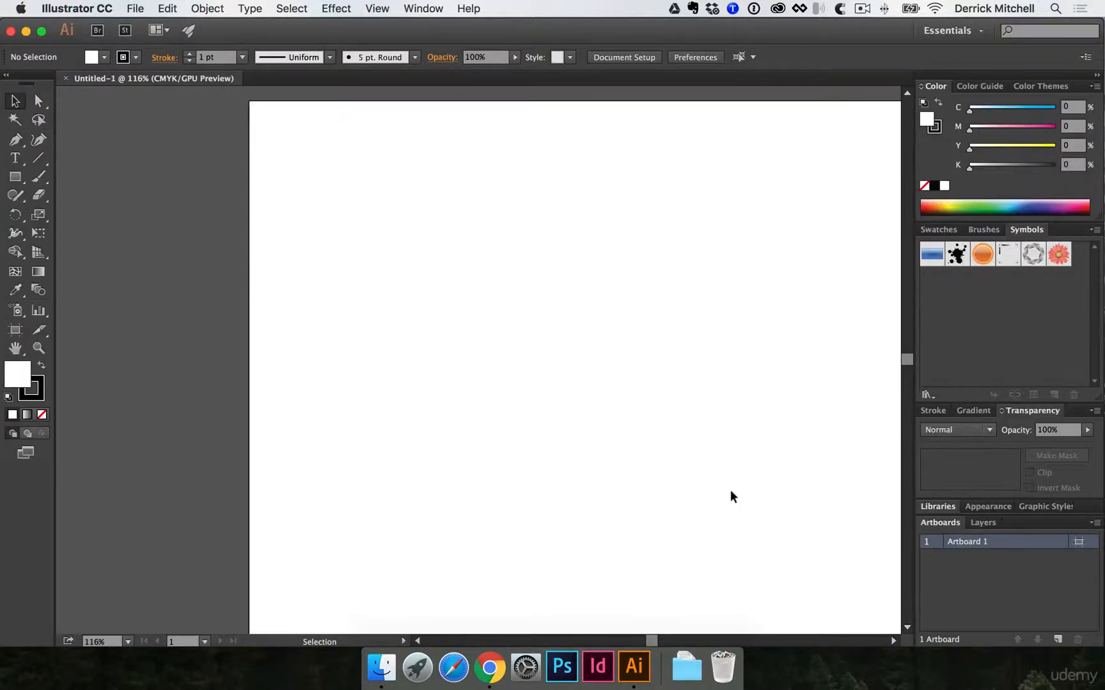
# - Switch to Finder and place all PNG images from the ideas folder inside ASSETS onto the Illustrator artboard
pyautogui.press('space')
pyautogui.moveTo(672, 322); pyautogui.dragTo(513, 298)
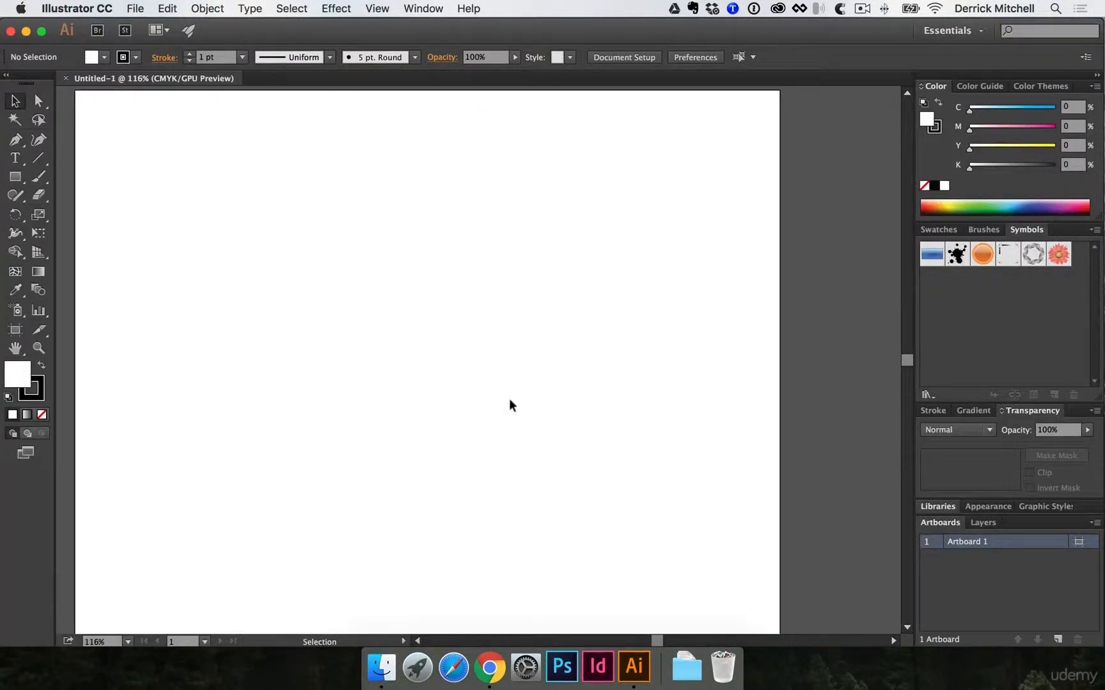
pyautogui.click(381, 665)
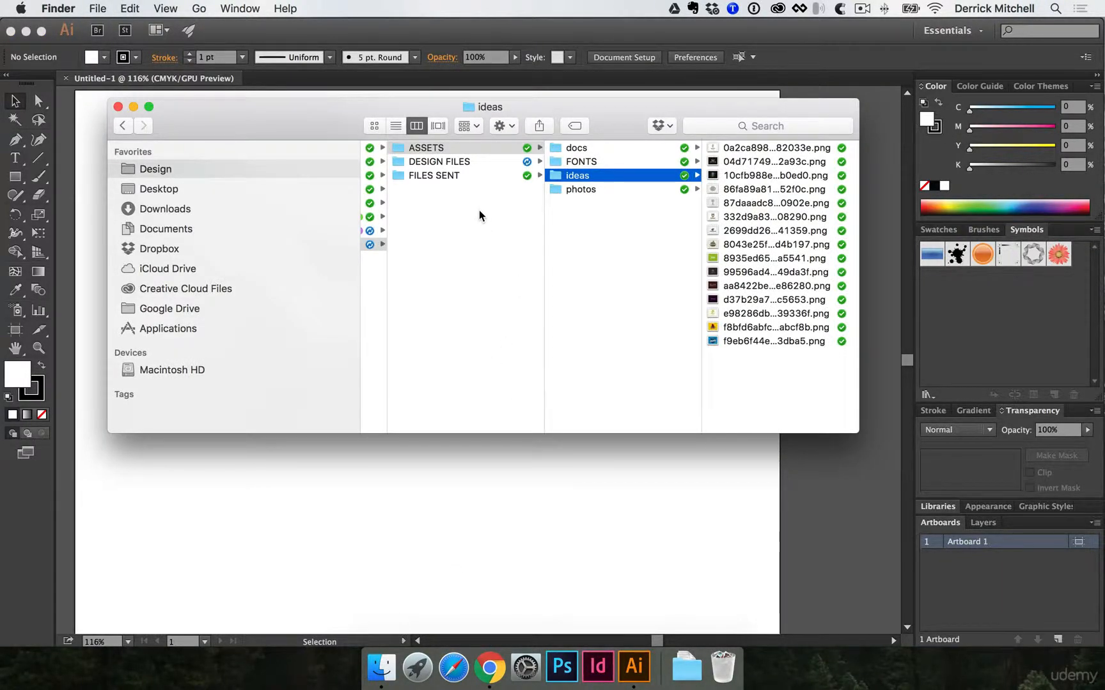
pyautogui.hscroll(1, 469, 197)
pyautogui.click(502, 164)
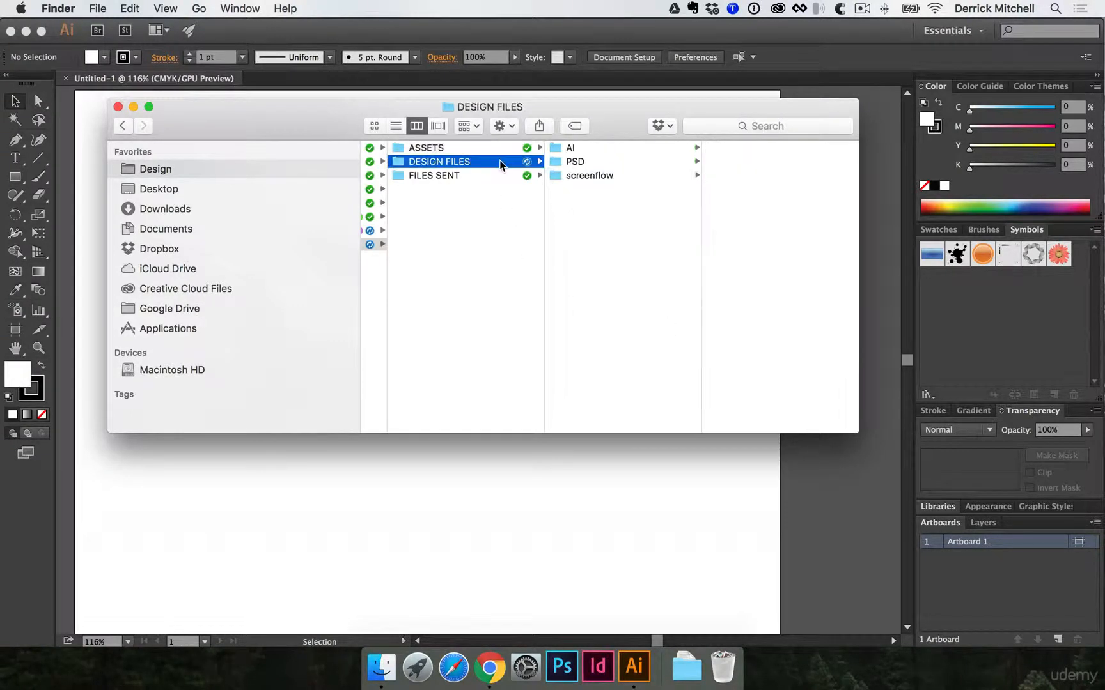
pyautogui.click(578, 149)
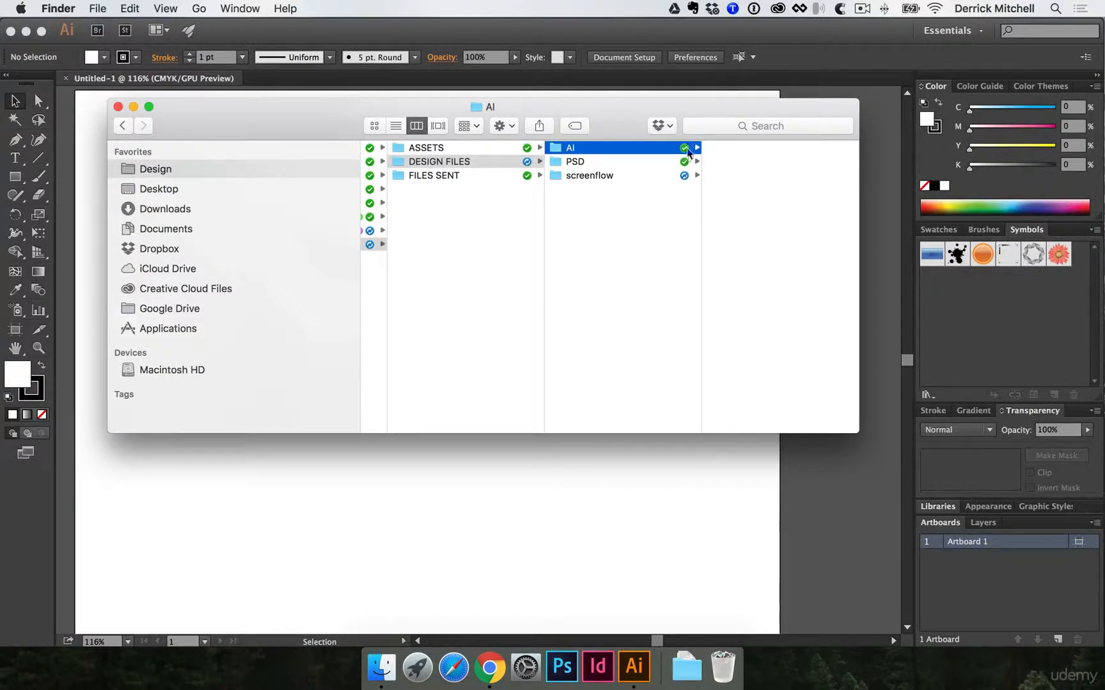
pyautogui.click(478, 149)
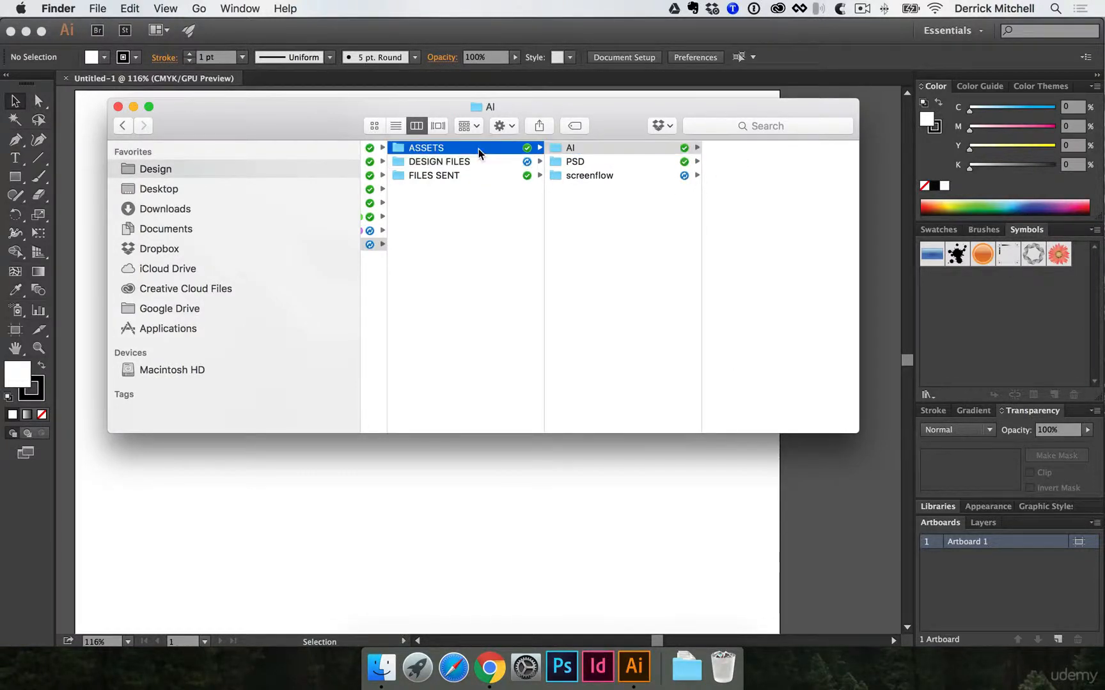
pyautogui.click(592, 177)
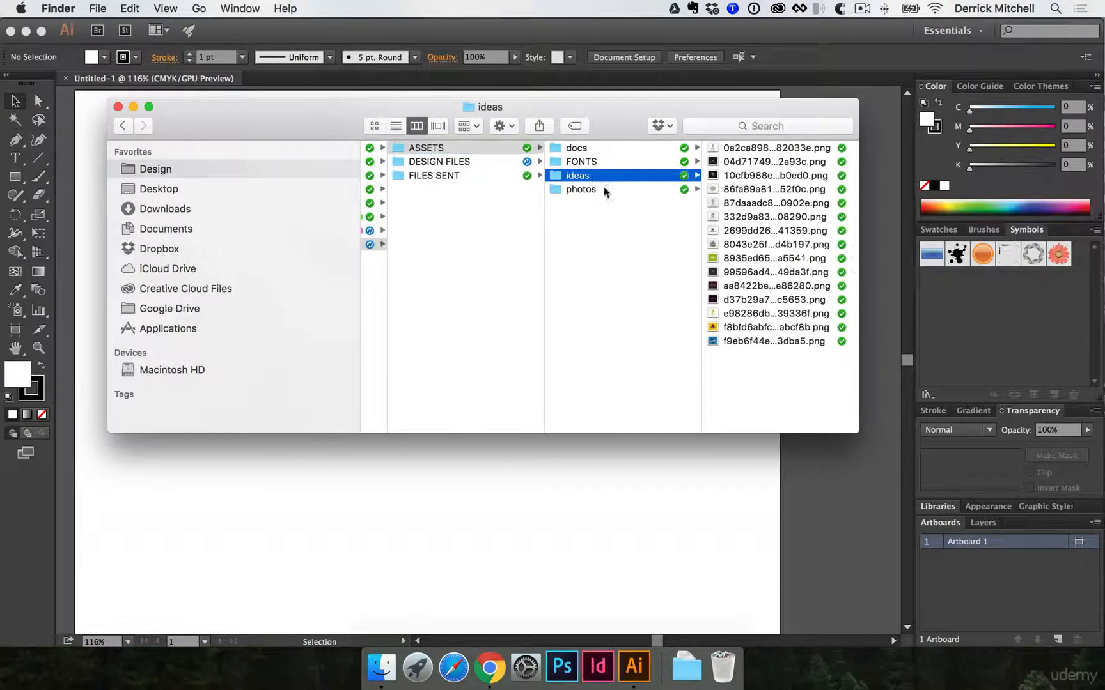
pyautogui.moveTo(812, 377); pyautogui.dragTo(776, 123)
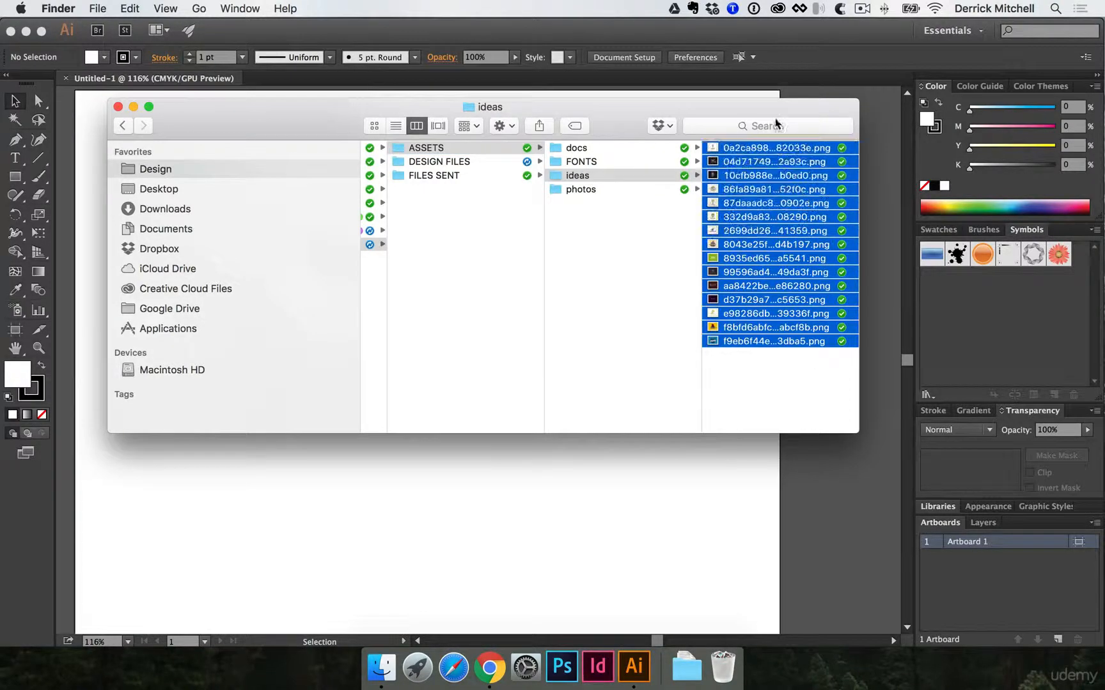
pyautogui.moveTo(742, 225); pyautogui.dragTo(530, 483)
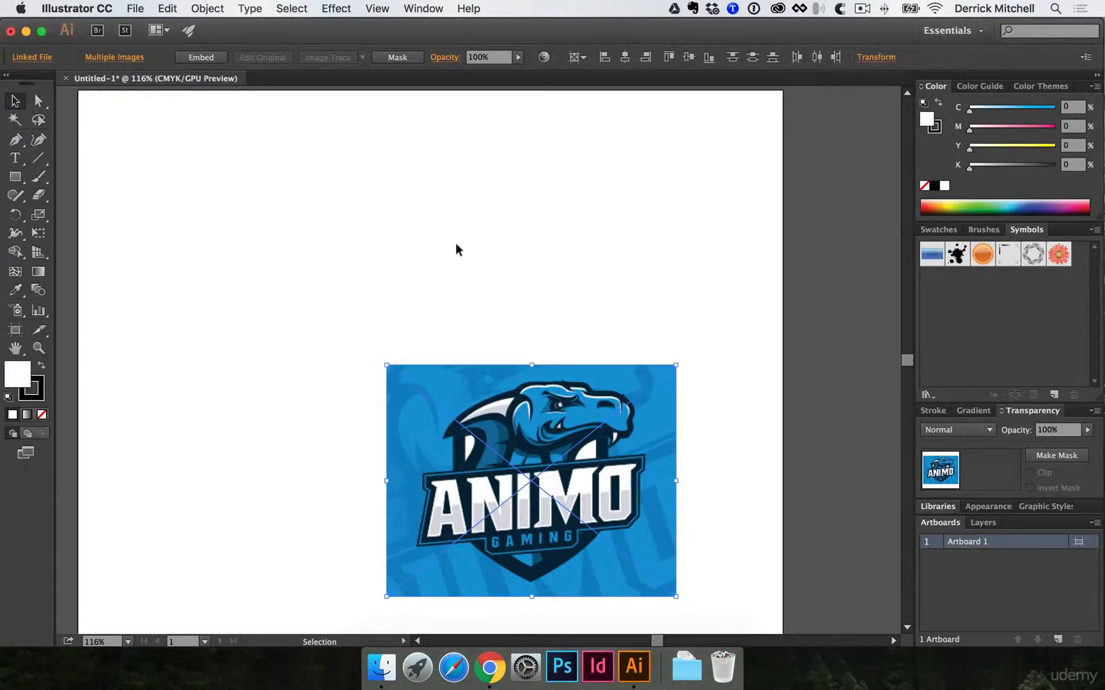
# - Move the image stack toward the artboard's middle and spread its top images apart so they overlap only partly
pyautogui.moveTo(454, 372); pyautogui.dragTo(593, 305)
pyautogui.moveTo(590, 362); pyautogui.dragTo(380, 340)
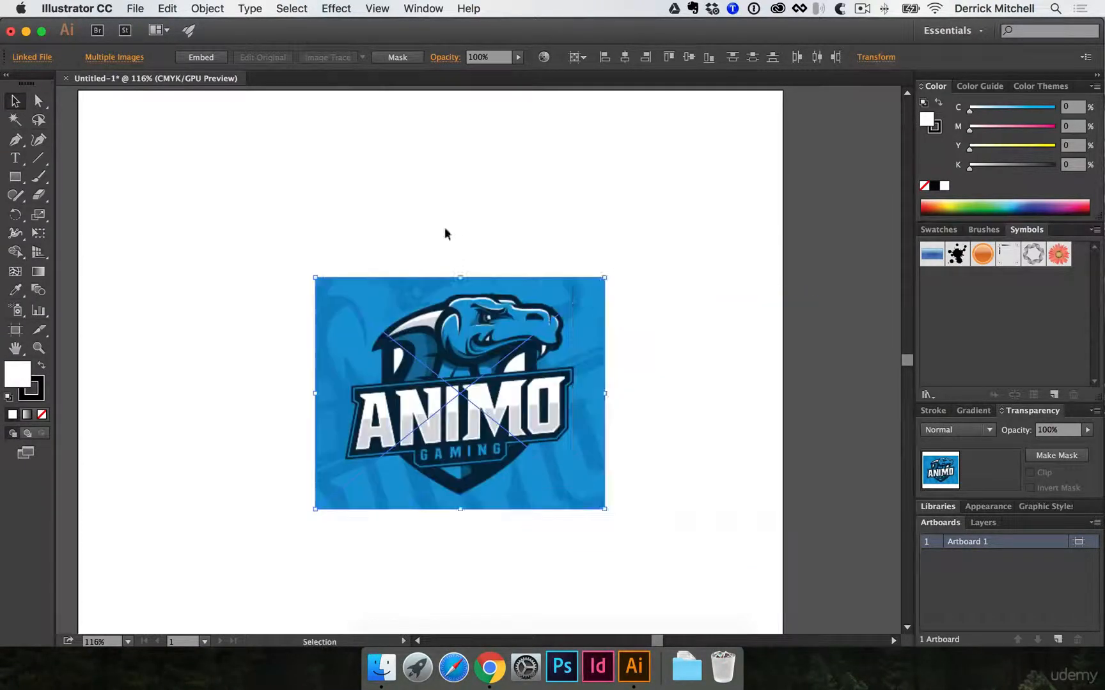
pyautogui.click(588, 224)
pyautogui.moveTo(547, 321); pyautogui.dragTo(671, 305)
pyautogui.moveTo(415, 326)
pyautogui.mouseDown()
pyautogui.moveTo(403, 358)
pyautogui.moveTo(377, 353)
pyautogui.moveTo(388, 402)
pyautogui.moveTo(406, 329)
pyautogui.mouseUp()
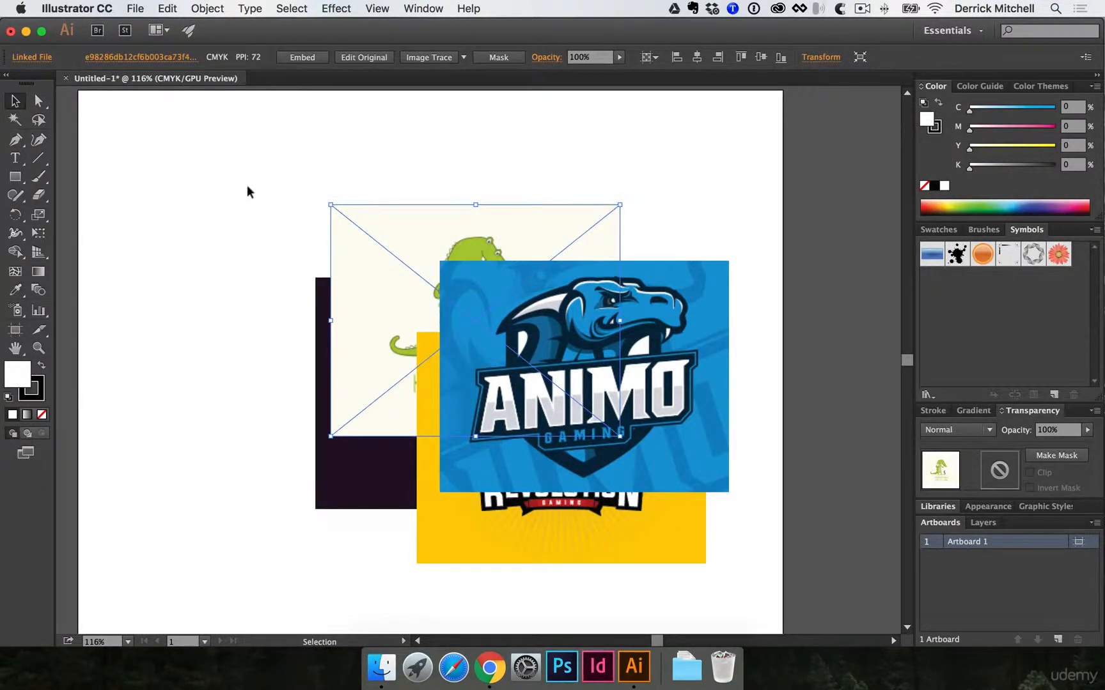
# - Select all the placed images and embed them in the document instead of linking them
pyautogui.moveTo(248, 187); pyautogui.dragTo(635, 543)
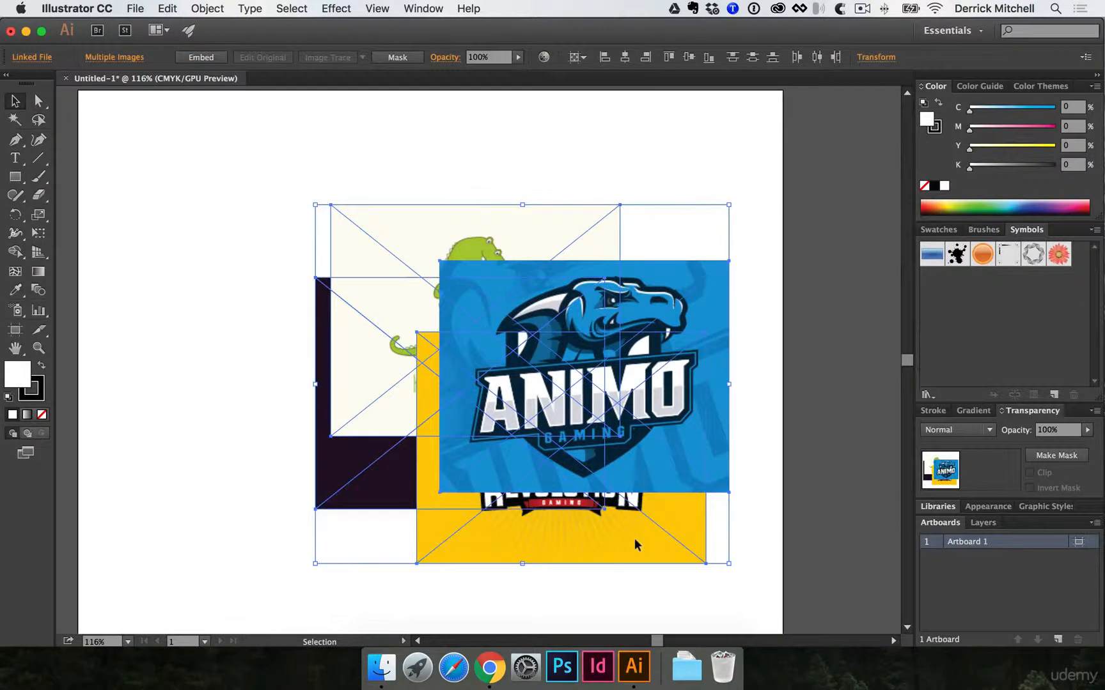
pyautogui.click(422, 9)
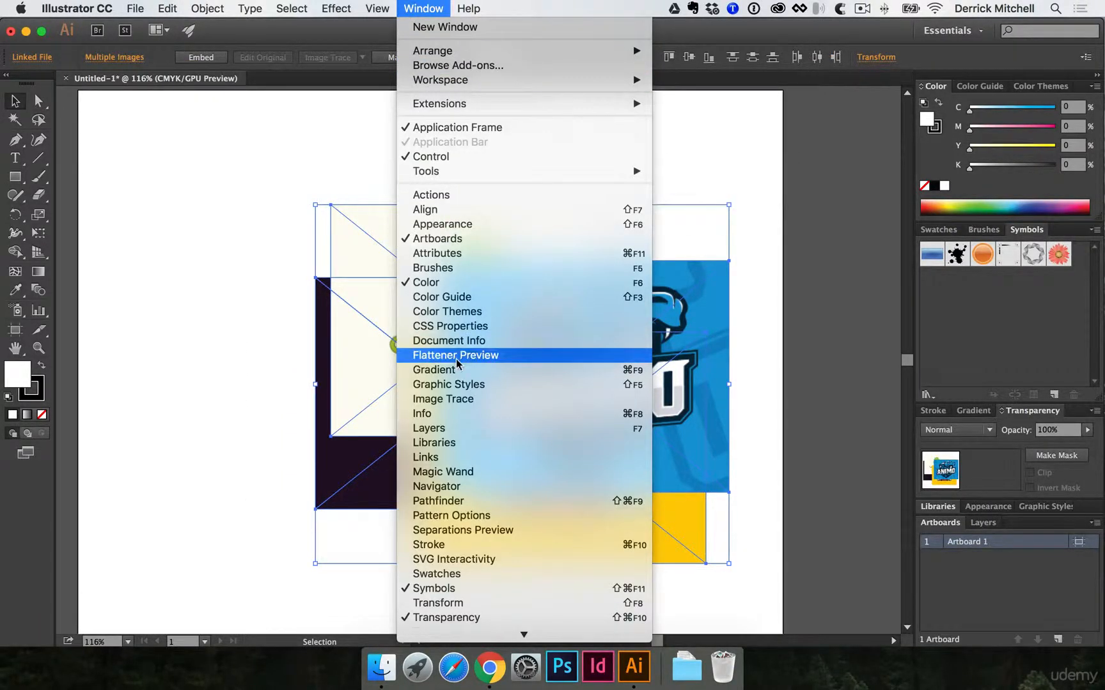
pyautogui.click(471, 456)
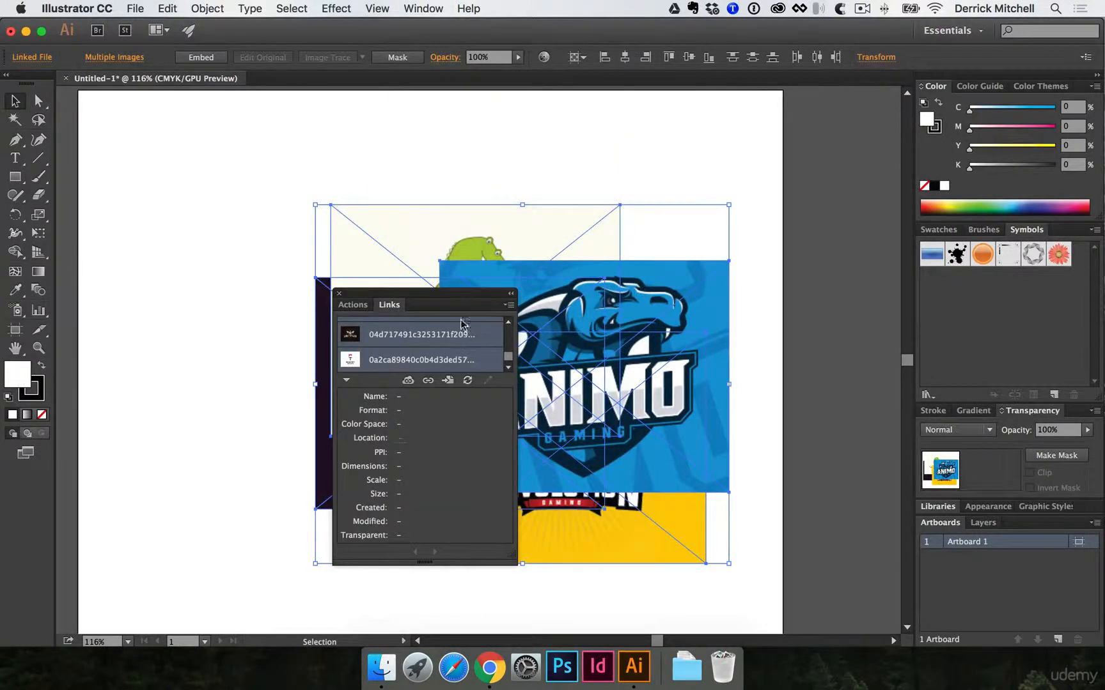
pyautogui.moveTo(467, 303); pyautogui.dragTo(242, 216)
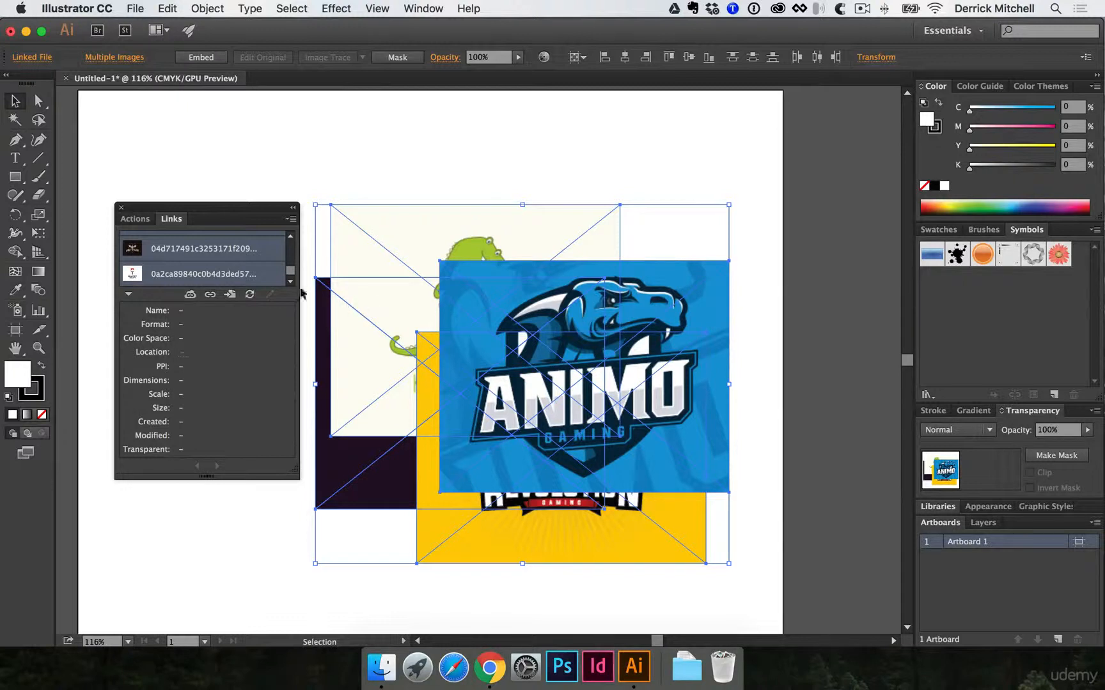
pyautogui.click(291, 221)
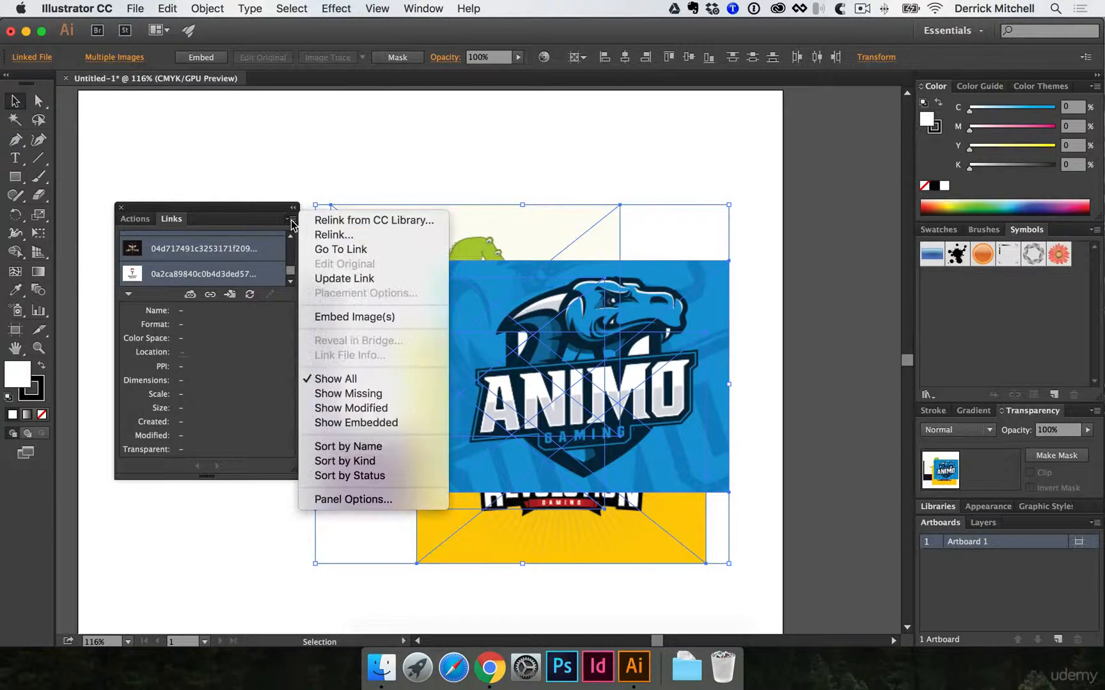
pyautogui.click(323, 318)
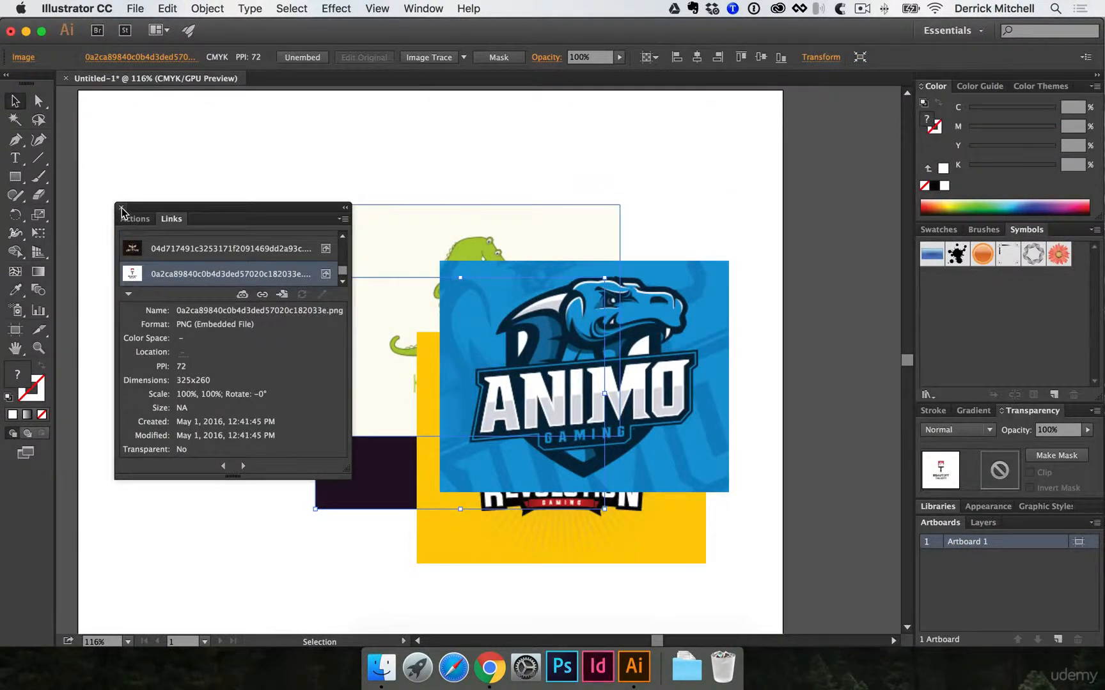
pyautogui.click(324, 249)
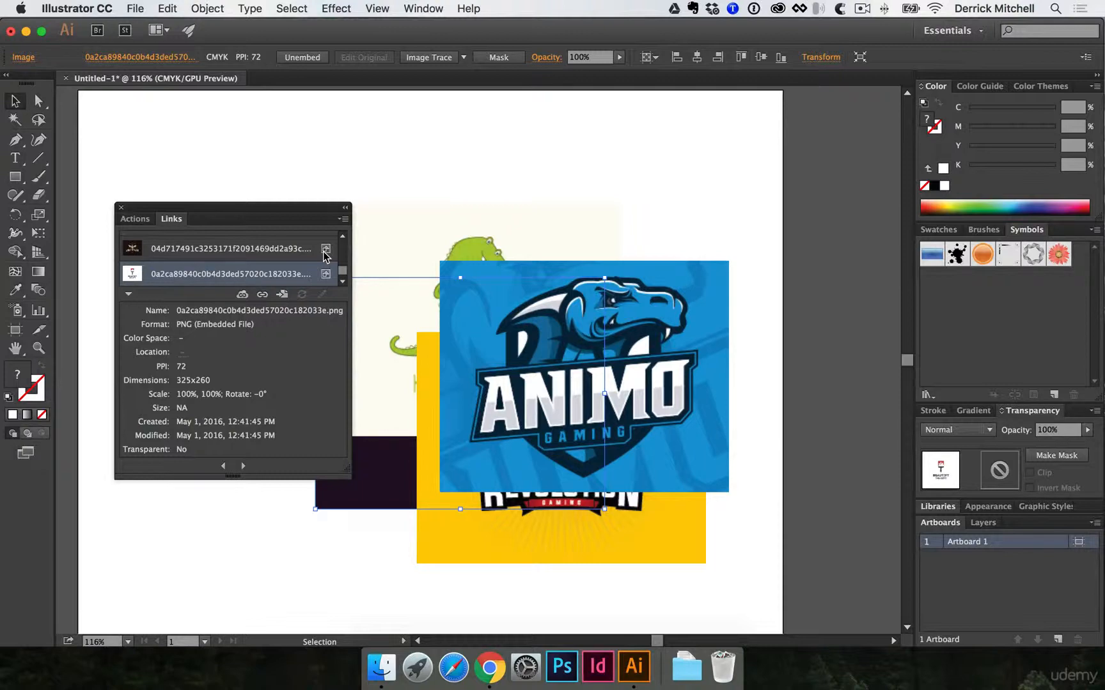
pyautogui.click(119, 209)
pyautogui.click(143, 192)
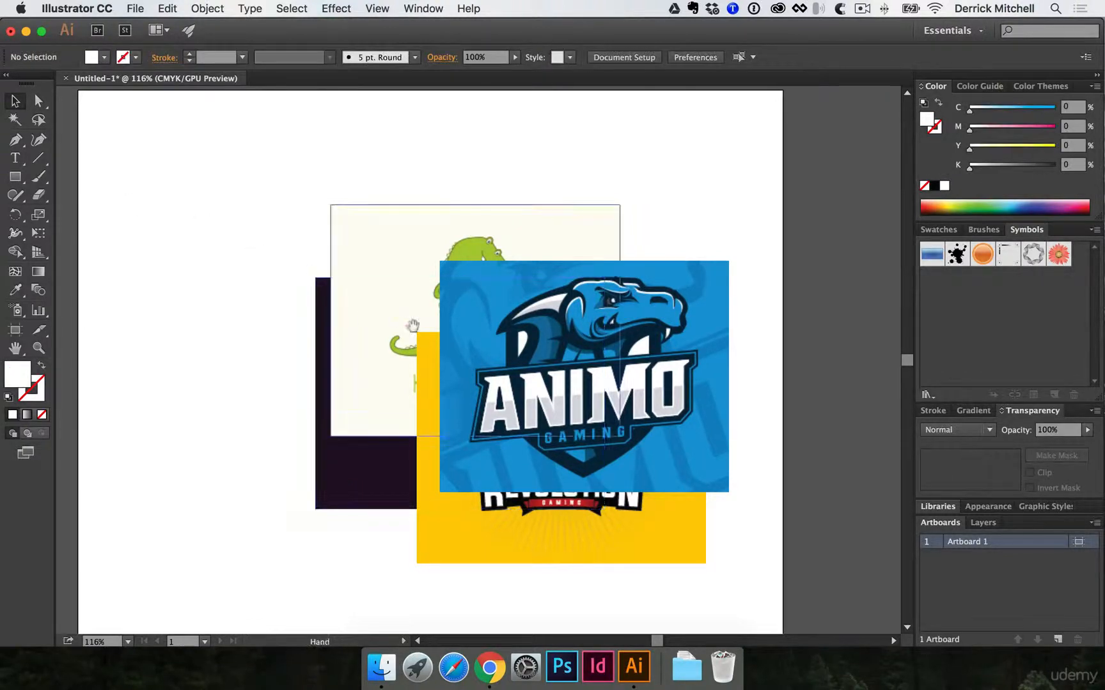
# - Arrange the Animo, Revolution, crocodile, Revoke, Educated HI and Aruma images in two columns to the right of the artboard
pyautogui.press('super+1')
pyautogui.press('super+minus')
pyautogui.moveTo(544, 412); pyautogui.dragTo(257, 377)
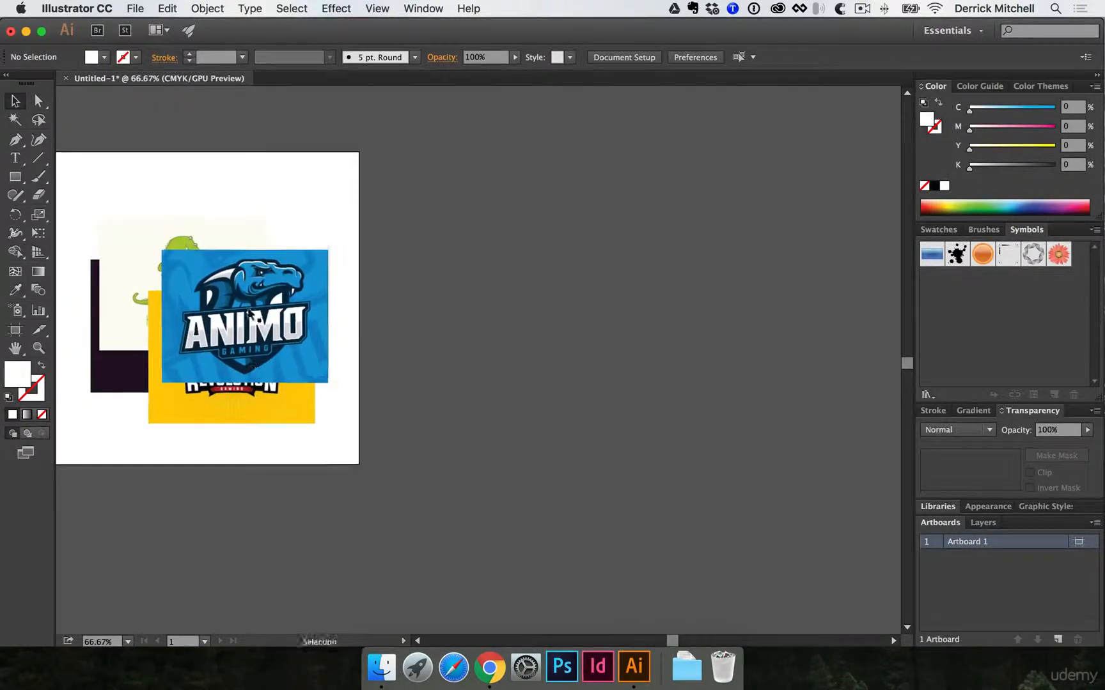
pyautogui.moveTo(245, 327); pyautogui.dragTo(471, 204)
pyautogui.moveTo(262, 348); pyautogui.dragTo(500, 338)
pyautogui.moveTo(216, 314); pyautogui.dragTo(502, 515)
pyautogui.moveTo(161, 308); pyautogui.dragTo(627, 176)
pyautogui.moveTo(156, 338); pyautogui.dragTo(631, 355)
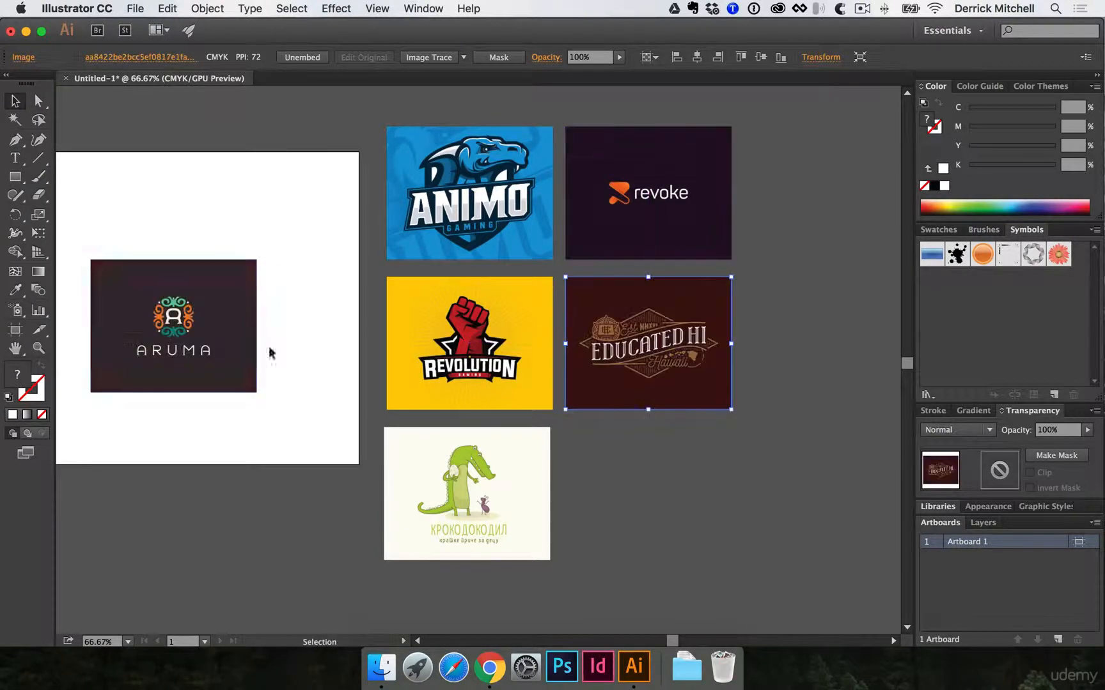
pyautogui.moveTo(236, 355); pyautogui.dragTo(676, 547)
# - Move the Fiesta, Rancho and Fremler images out of the stack to the artboard's lower edge
pyautogui.moveTo(206, 378); pyautogui.dragTo(318, 542)
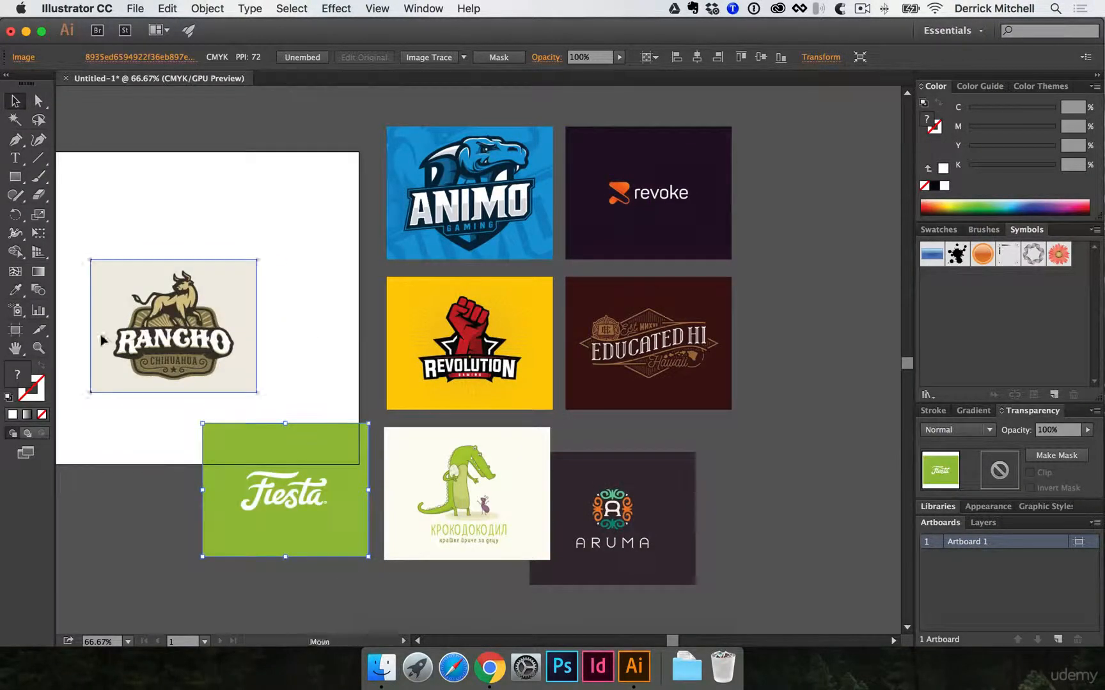
pyautogui.click(101, 338)
pyautogui.moveTo(292, 401); pyautogui.dragTo(474, 257)
pyautogui.moveTo(359, 204); pyautogui.dragTo(243, 409)
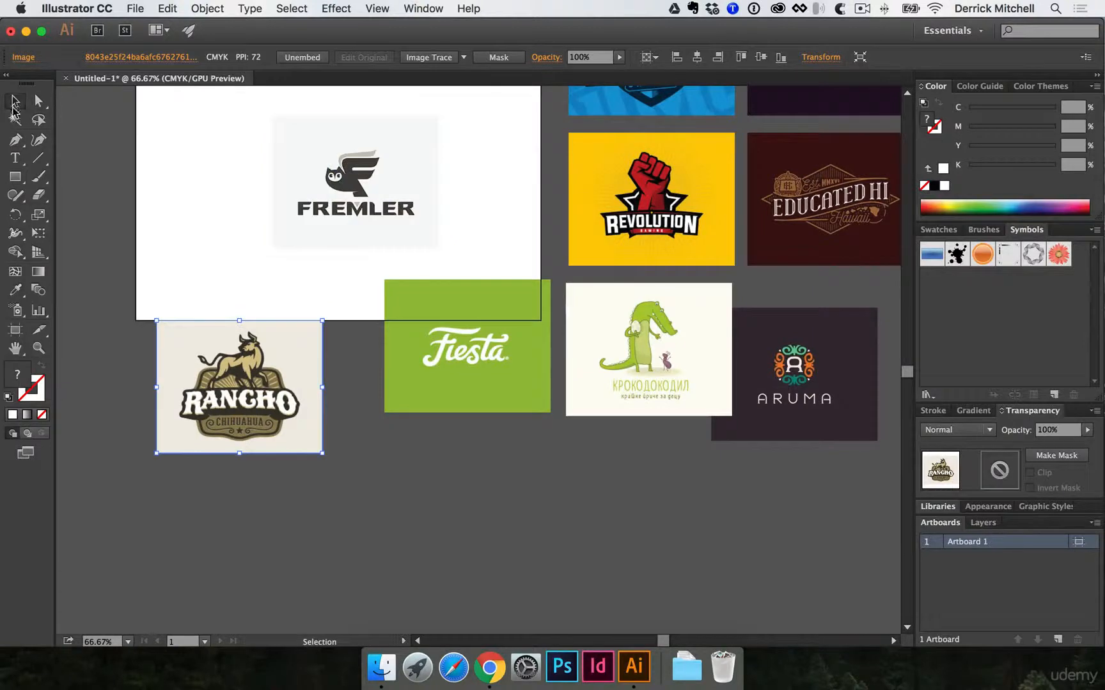
pyautogui.moveTo(317, 192); pyautogui.dragTo(537, 451)
# - Spread the remaining Qalxan, Orthopaedica, crest, B monogram and Lake Wilcox images around the outside of the artboard
pyautogui.scroll(5, 390, 312)
pyautogui.moveTo(390, 312); pyautogui.dragTo(498, 175)
pyautogui.moveTo(473, 254); pyautogui.dragTo(416, 461)
pyautogui.moveTo(439, 376); pyautogui.dragTo(492, 257)
pyautogui.moveTo(345, 489); pyautogui.dragTo(267, 248)
pyautogui.moveTo(273, 333); pyautogui.dragTo(396, 250)
pyautogui.moveTo(439, 421); pyautogui.dragTo(150, 182)
pyautogui.moveTo(224, 244); pyautogui.dragTo(342, 229)
pyautogui.moveTo(496, 354); pyautogui.dragTo(151, 230)
pyautogui.moveTo(259, 295); pyautogui.dragTo(234, 384)
# - Move the Fiesta image below Lake Wilcox, and shift the Rancho and crest images clear of the artboard's edges
pyautogui.press('super+minus')
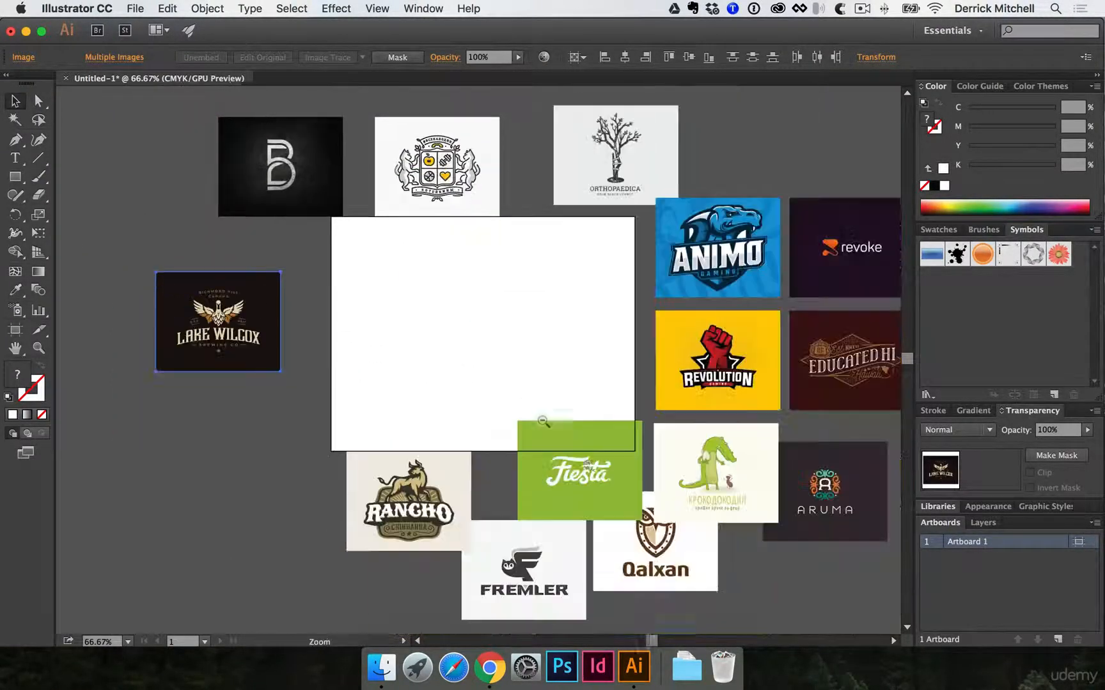
pyautogui.moveTo(550, 418); pyautogui.dragTo(480, 308)
pyautogui.moveTo(510, 359); pyautogui.dragTo(164, 346)
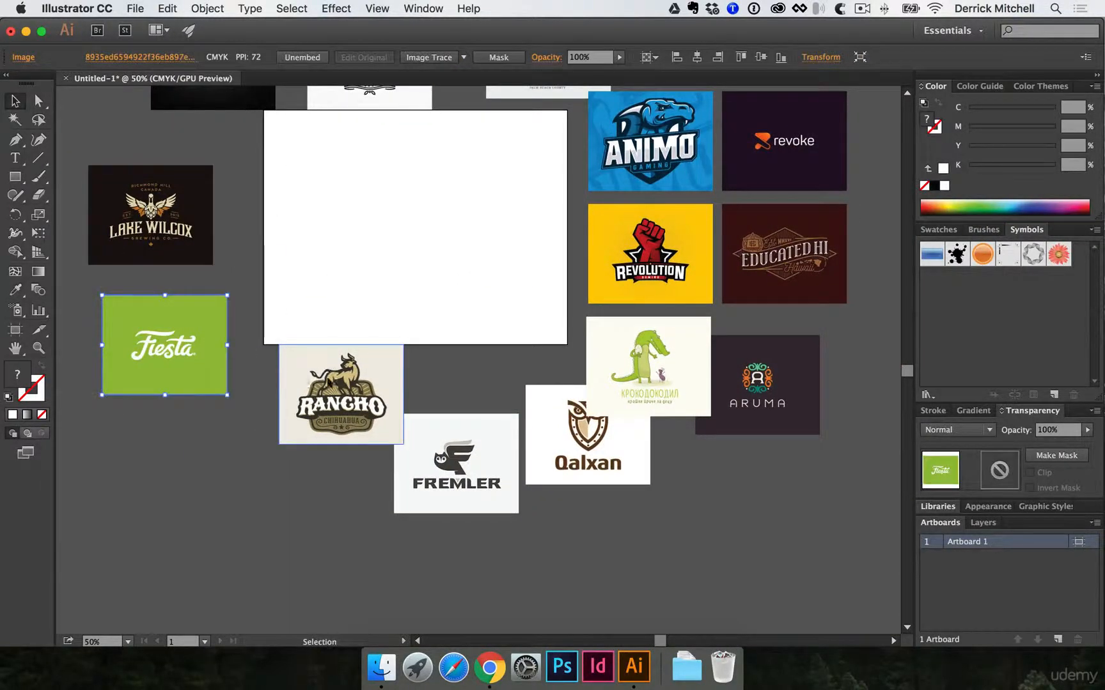
pyautogui.moveTo(326, 369); pyautogui.dragTo(306, 378)
pyautogui.moveTo(421, 344); pyautogui.dragTo(402, 500)
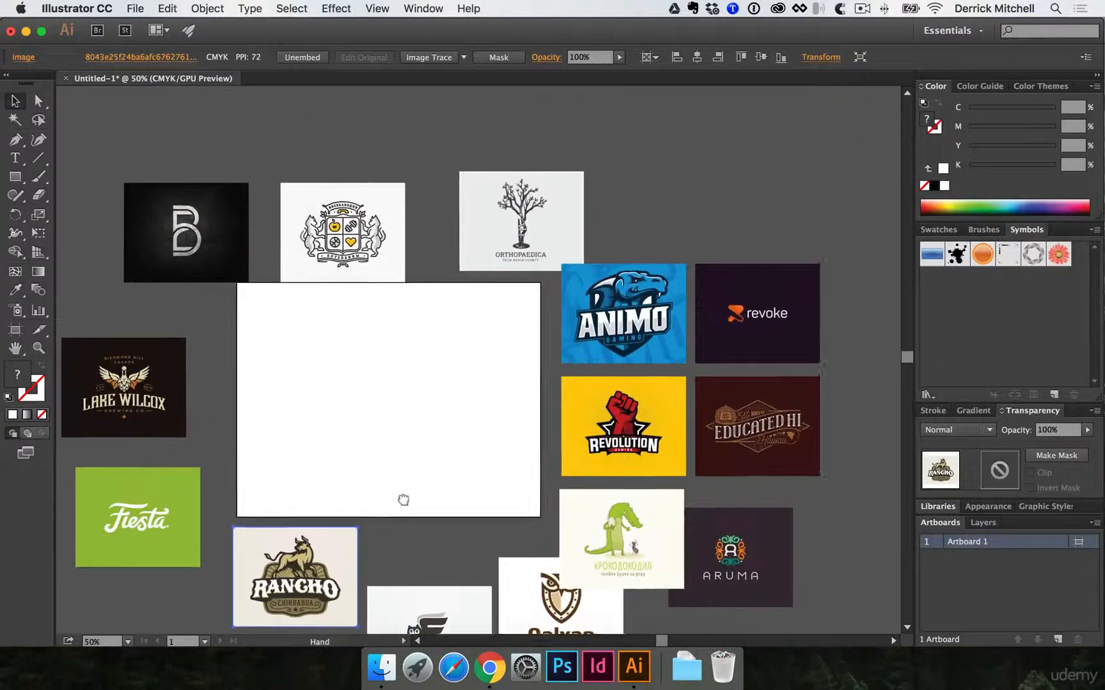
pyautogui.moveTo(344, 275); pyautogui.dragTo(356, 249)
pyautogui.click(359, 311)
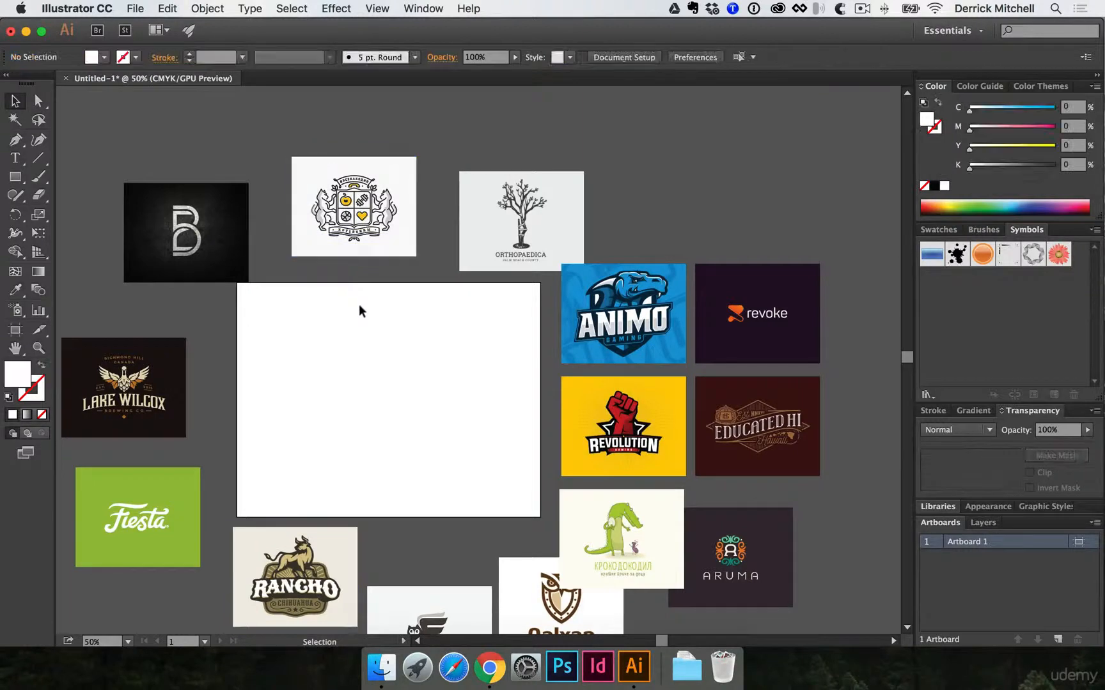
# - Examine the B monogram, crest and Orthopaedica logo images above the artboard up close
pyautogui.keyDown('super'); pyautogui.click(202, 248); pyautogui.keyUp('super')
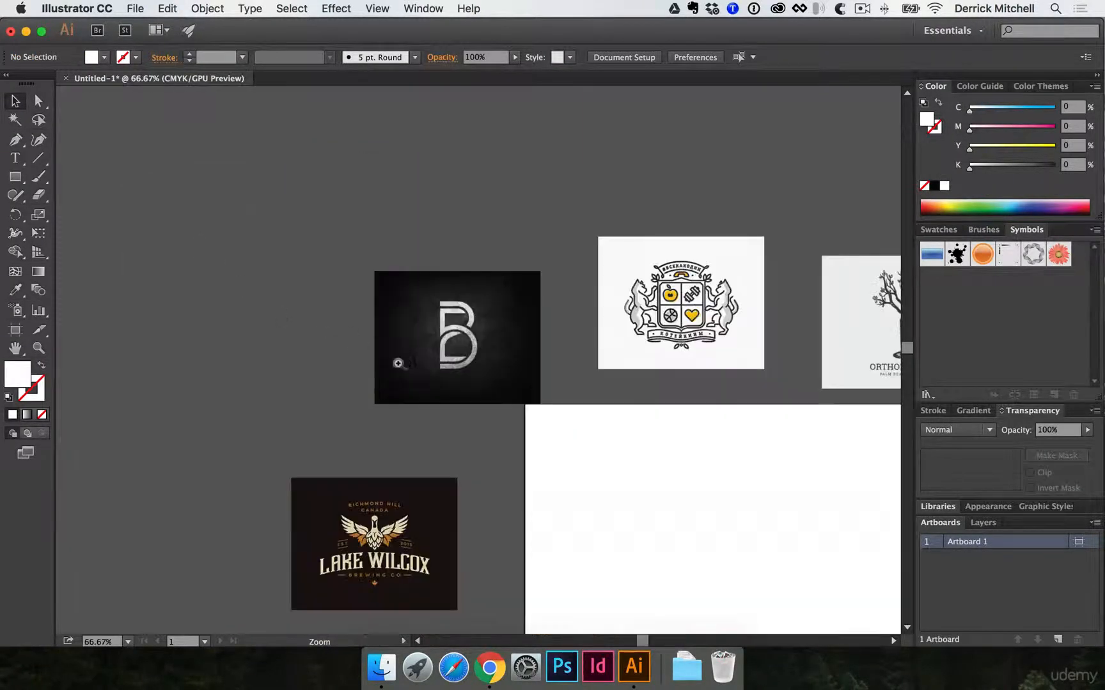
pyautogui.keyDown('super'); pyautogui.click(397, 365); pyautogui.keyUp('super')
pyautogui.keyDown('super'); pyautogui.click(432, 373); pyautogui.keyUp('super')
pyautogui.moveTo(731, 290); pyautogui.dragTo(521, 285)
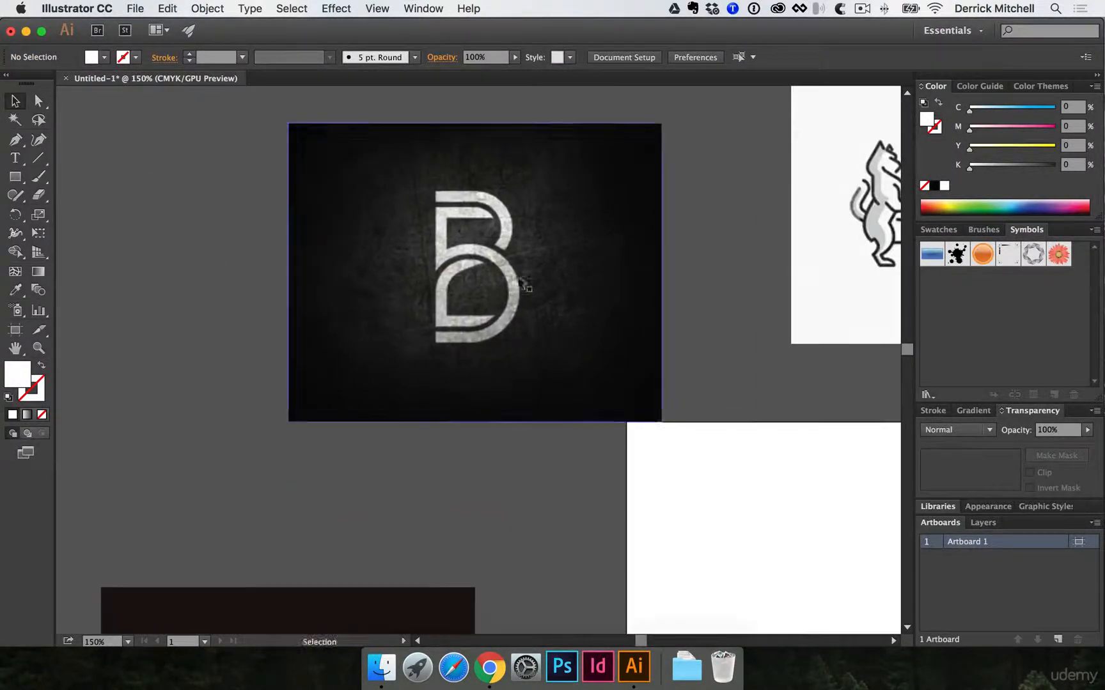
pyautogui.moveTo(617, 277); pyautogui.dragTo(321, 299)
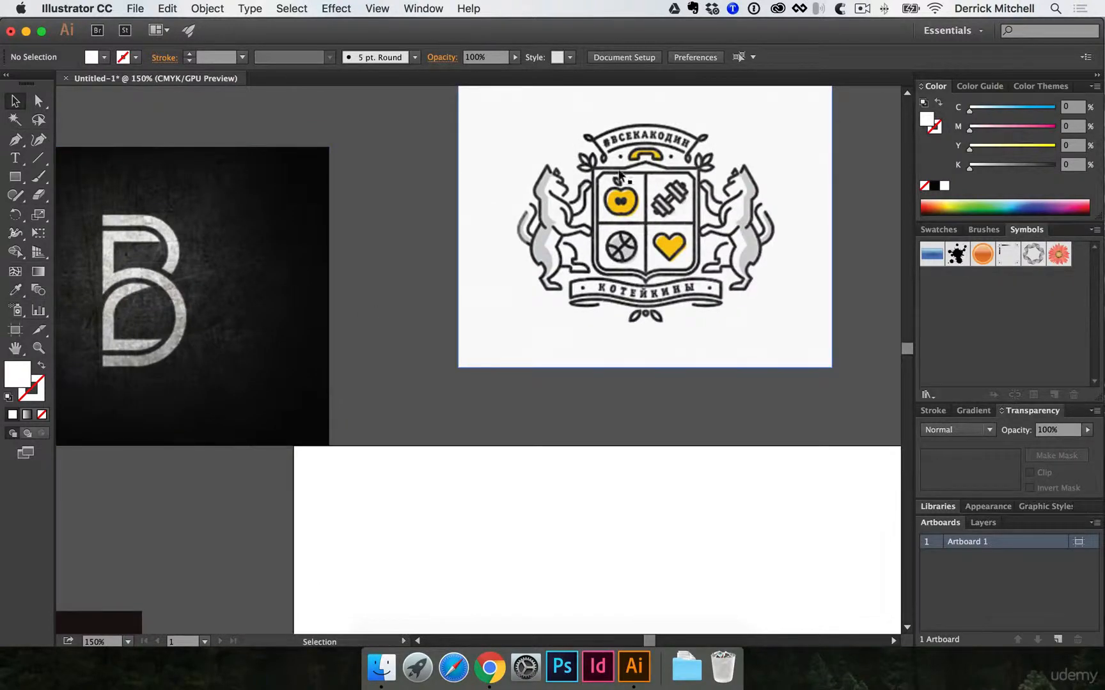
pyautogui.keyDown('alt'); pyautogui.keyDown('super'); pyautogui.click(693, 272); pyautogui.keyUp('super'); pyautogui.keyUp('alt')
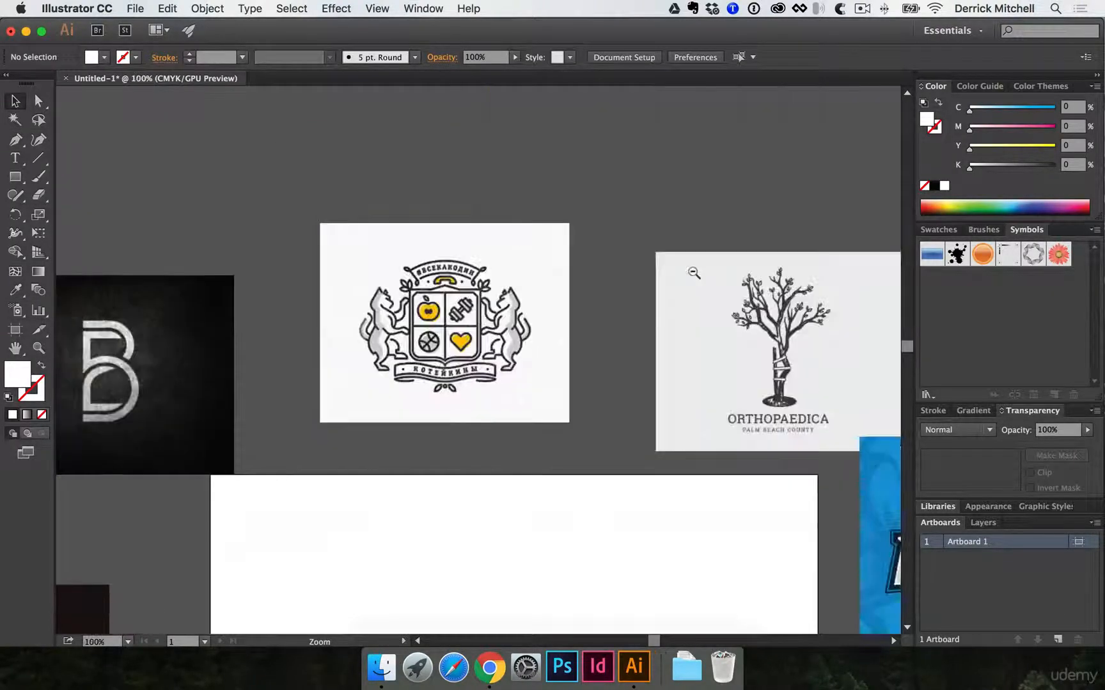
pyautogui.keyDown('alt'); pyautogui.keyDown('super'); pyautogui.click(694, 273); pyautogui.keyUp('super'); pyautogui.keyUp('alt')
# - Move the crocodile image down and to the right so it sits below the Aruma image
pyautogui.moveTo(665, 394); pyautogui.dragTo(601, 179)
pyautogui.moveTo(575, 332); pyautogui.dragTo(604, 263)
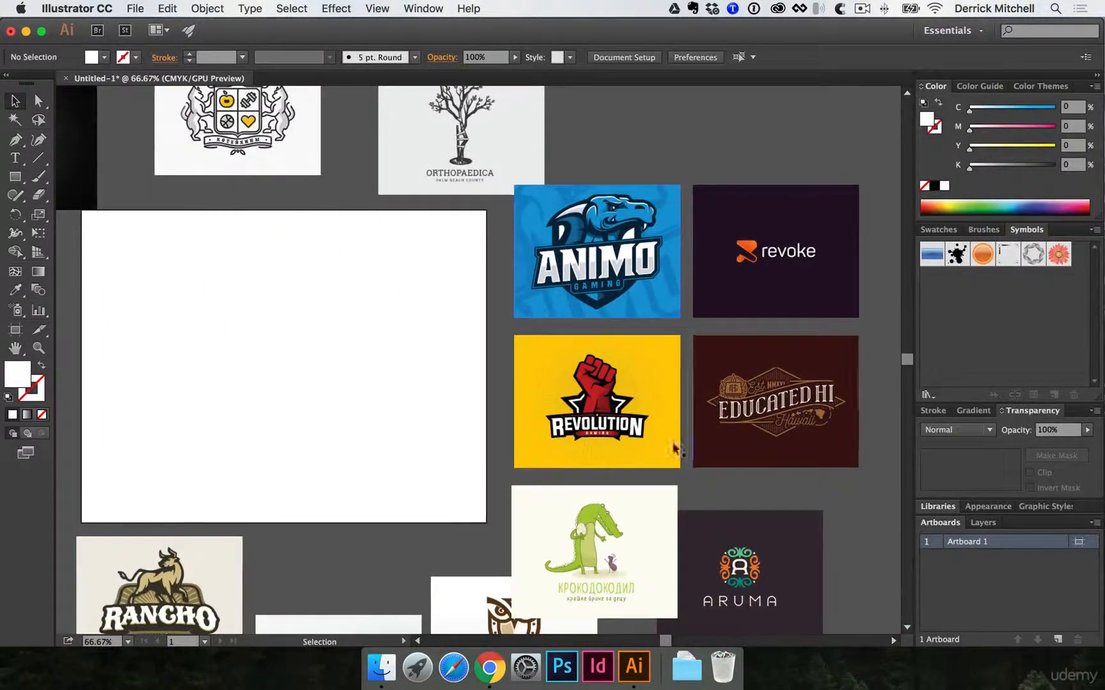
pyautogui.moveTo(570, 378); pyautogui.dragTo(609, 125)
pyautogui.moveTo(573, 237); pyautogui.dragTo(697, 438)
# - Examine the Aruma, Qalxan, Fremler, Rancho, Fiesta and Lake Wilcox images around the artboard for their logo styles
pyautogui.keyDown('super'); pyautogui.click(764, 322); pyautogui.keyUp('super')
pyautogui.keyDown('super'); pyautogui.click(567, 333); pyautogui.keyUp('super')
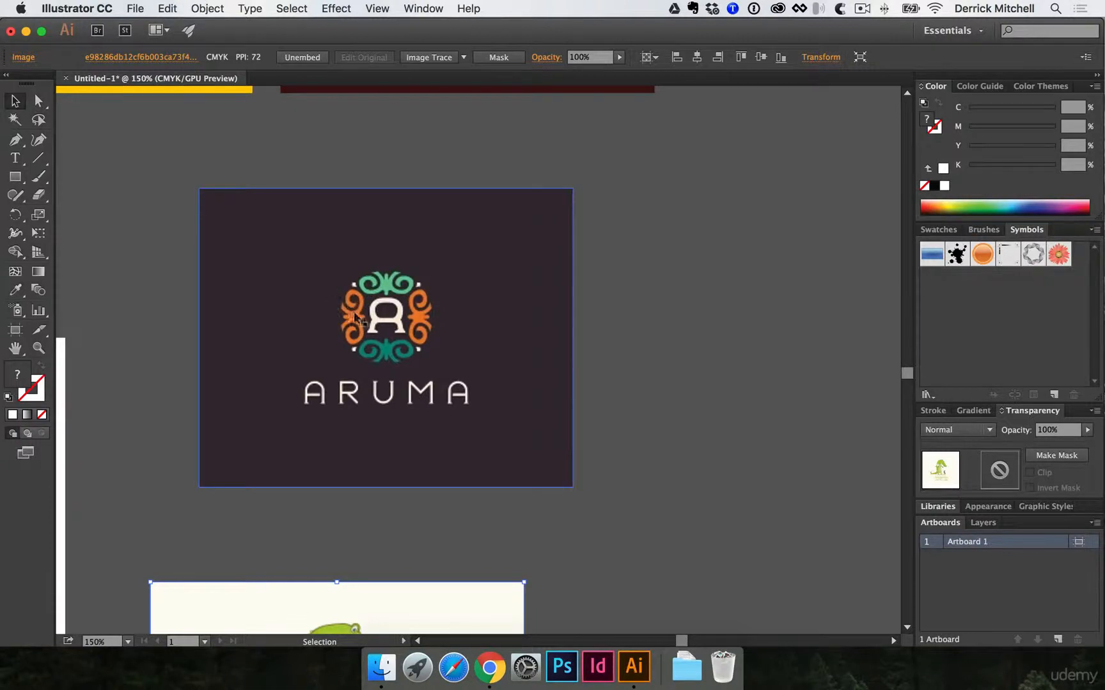
pyautogui.moveTo(313, 309); pyautogui.dragTo(659, 308)
pyautogui.moveTo(364, 358); pyautogui.dragTo(748, 197)
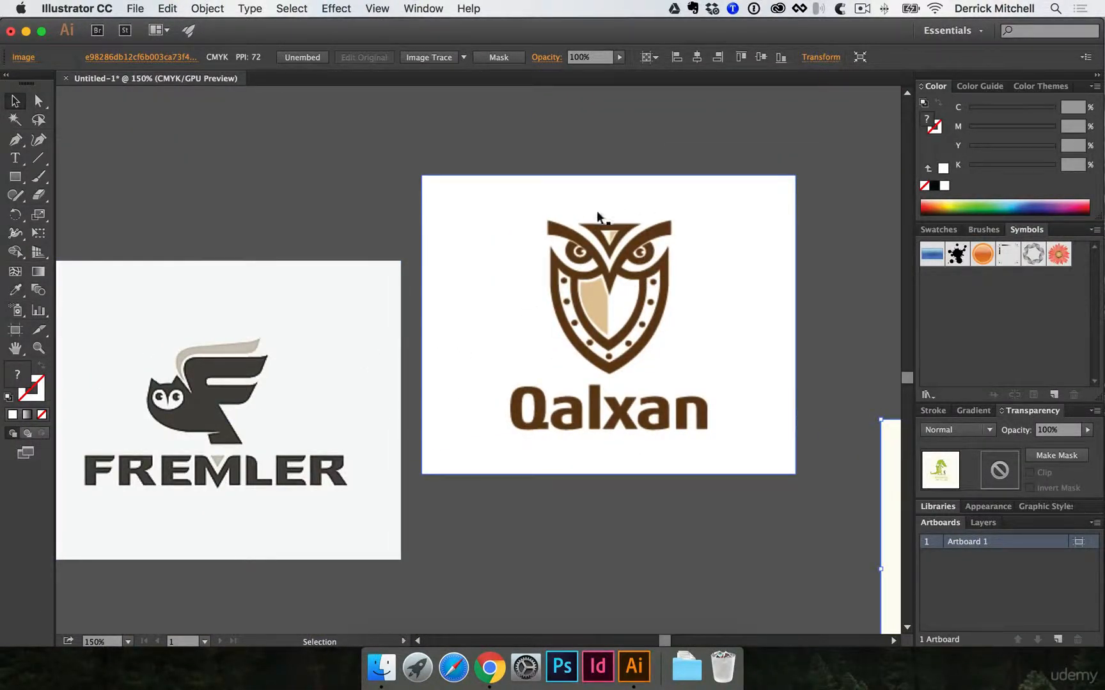
pyautogui.keyDown('alt'); pyautogui.keyDown('super'); pyautogui.click(452, 355); pyautogui.keyUp('super'); pyautogui.keyUp('alt')
pyautogui.keyDown('alt'); pyautogui.keyDown('super'); pyautogui.click(406, 359); pyautogui.keyUp('super'); pyautogui.keyUp('alt')
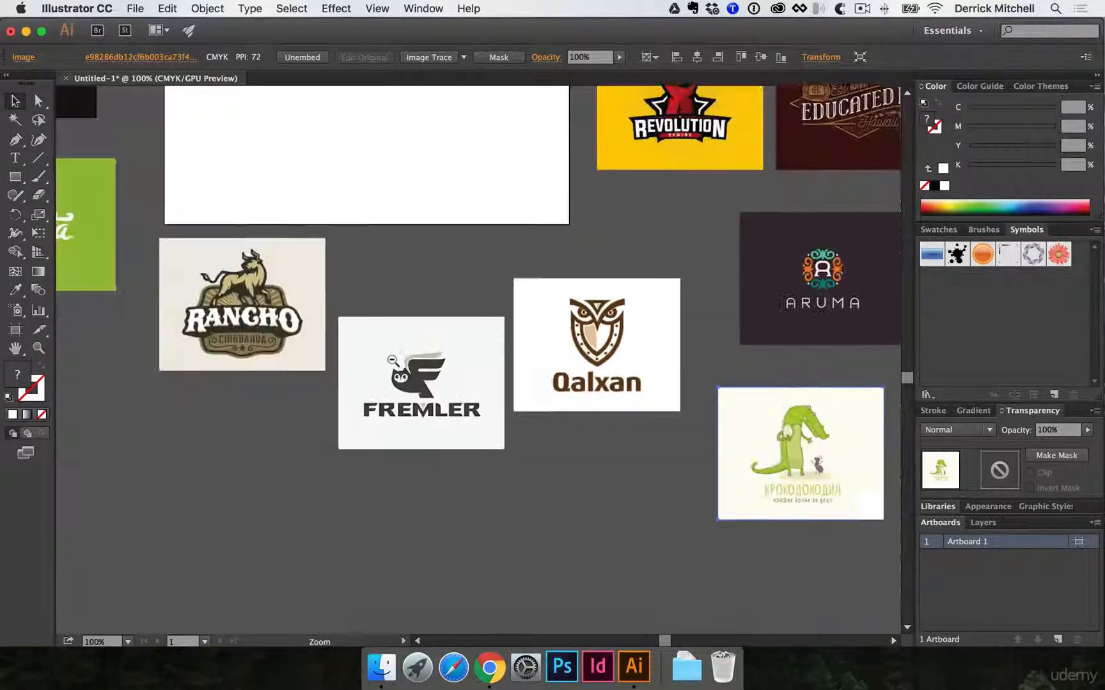
pyautogui.moveTo(381, 354); pyautogui.dragTo(574, 462)
pyautogui.moveTo(276, 260); pyautogui.dragTo(230, 365)
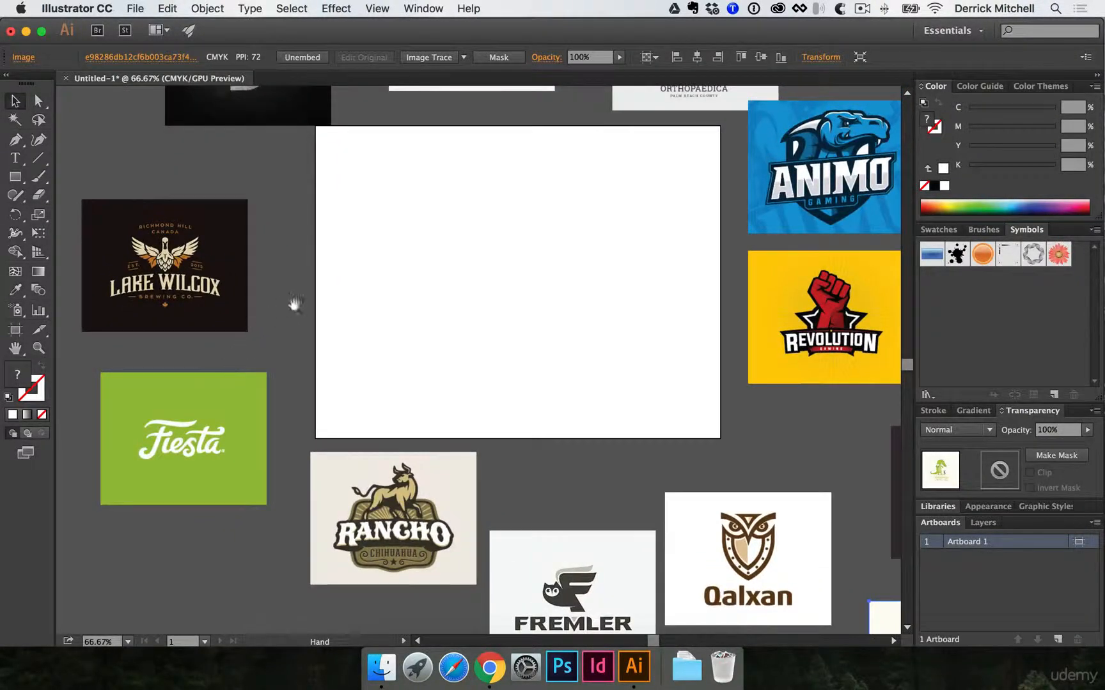
pyautogui.moveTo(294, 306); pyautogui.dragTo(247, 418)
pyautogui.moveTo(458, 397); pyautogui.dragTo(432, 378)
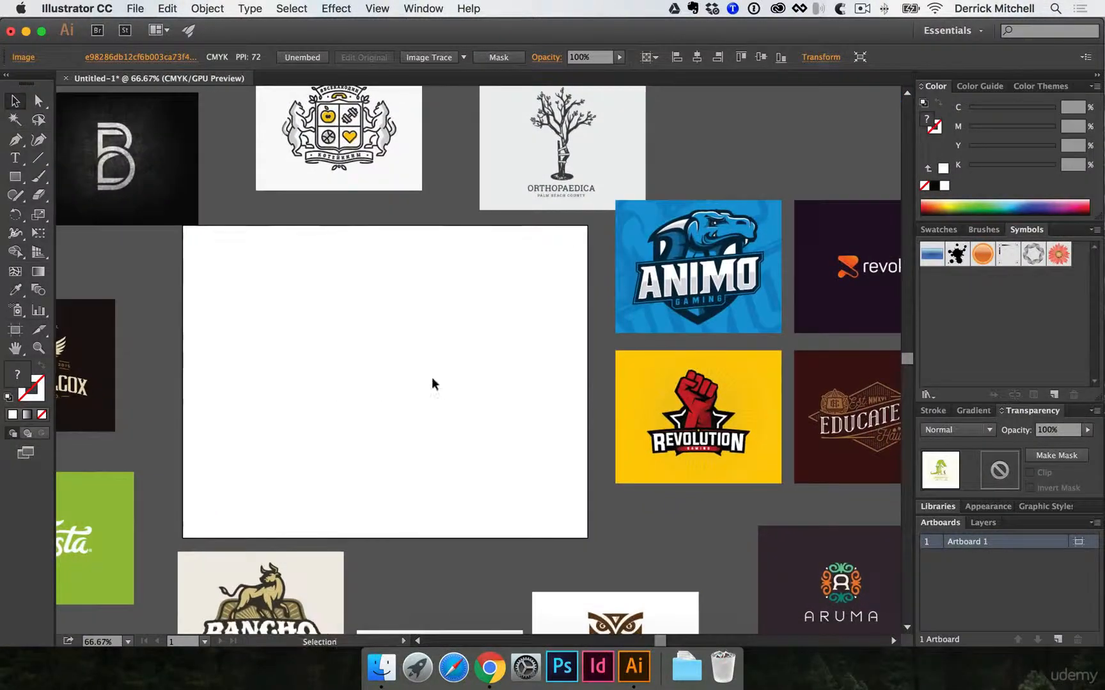
pyautogui.keyDown('super'); pyautogui.click(362, 368); pyautogui.keyUp('super')
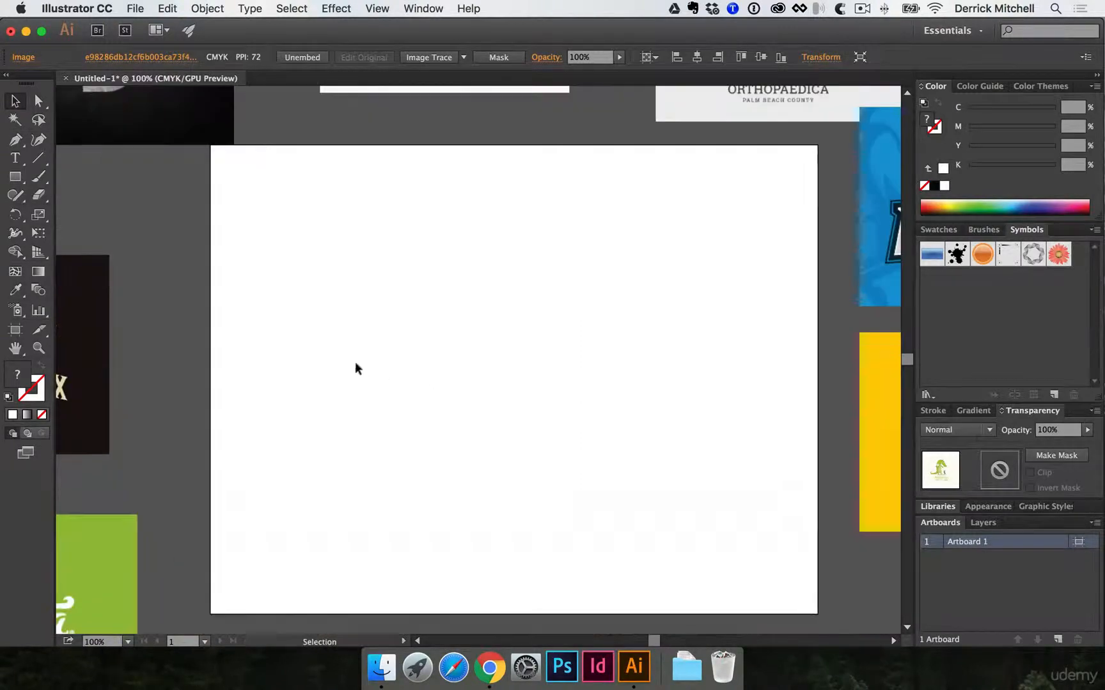
pyautogui.keyDown('alt'); pyautogui.keyDown('super'); pyautogui.click(393, 356); pyautogui.keyUp('super'); pyautogui.keyUp('alt')
pyautogui.moveTo(514, 366); pyautogui.dragTo(391, 341)
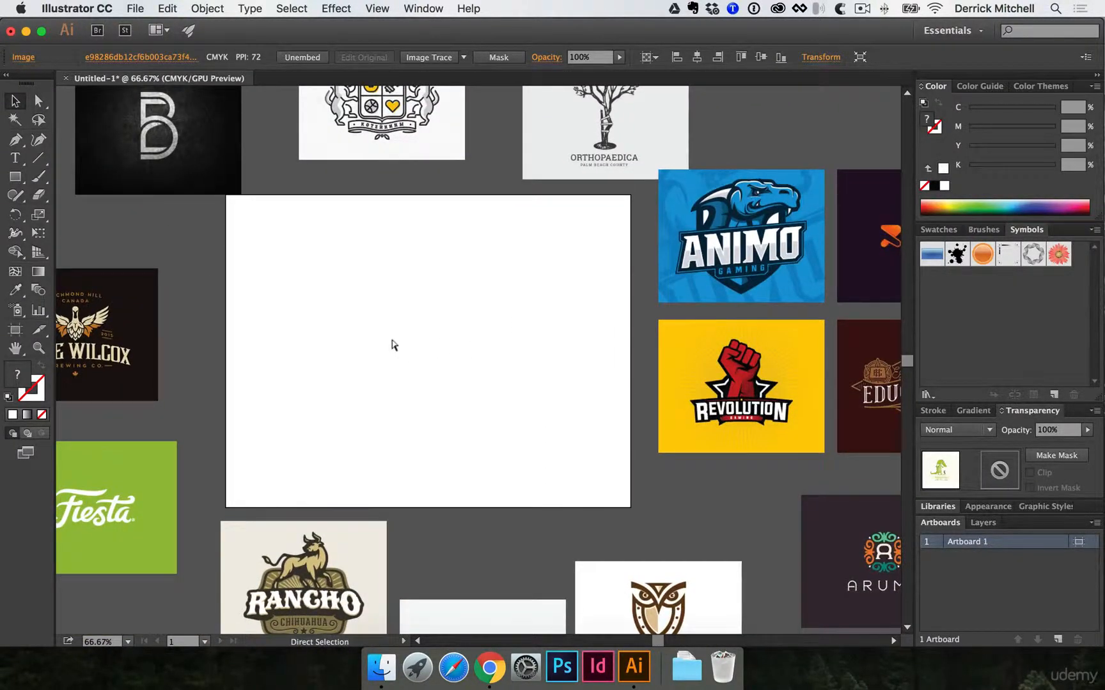
# - Save the document to the Desktop in Adobe Illustrator format, named with the designer's first name plus "-logo-moodboard", keeping the default Illustrator CC options
pyautogui.press('super+s')
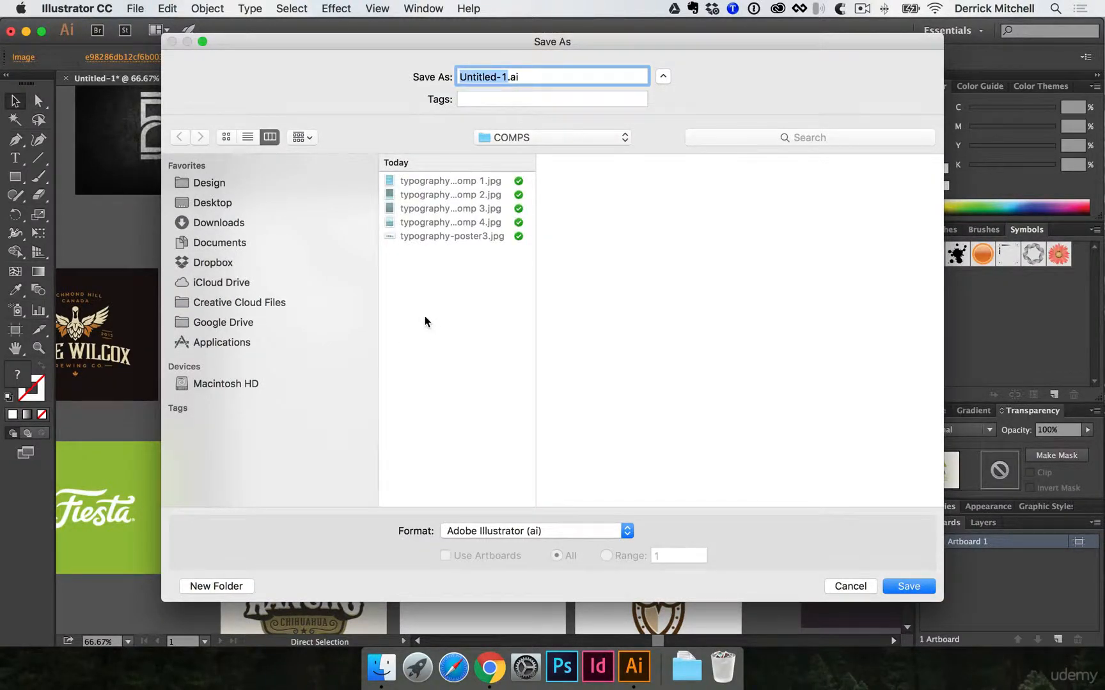
pyautogui.write('derrick-logo-moodboard')
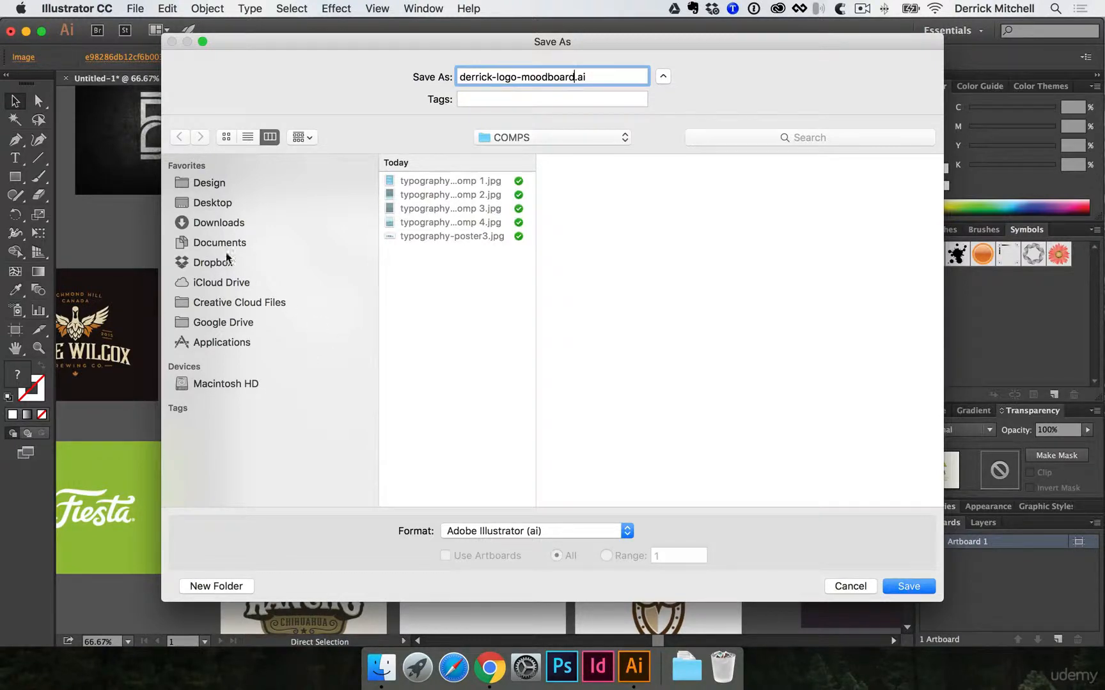
pyautogui.click(222, 203)
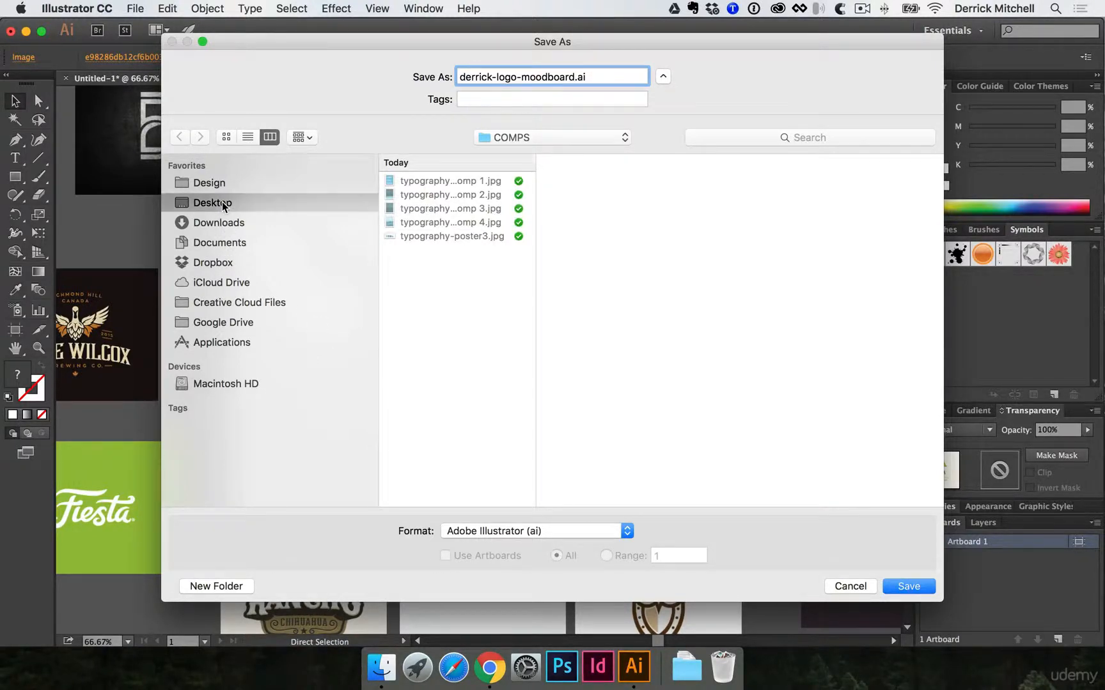
pyautogui.press('Return')
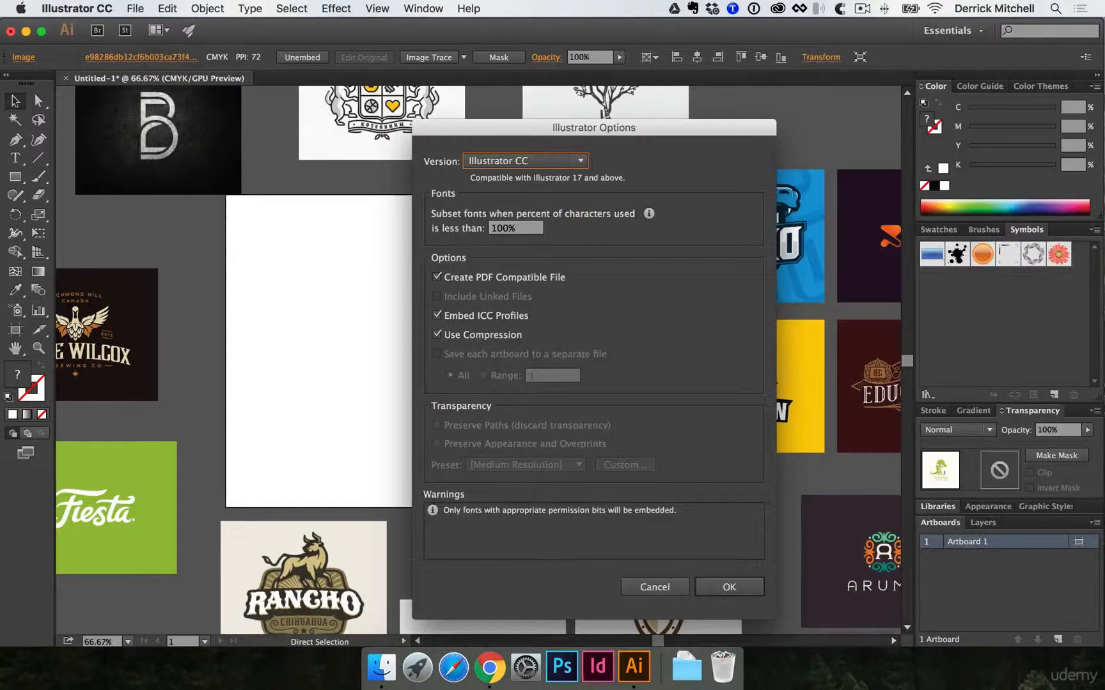
pyautogui.click(728, 587)
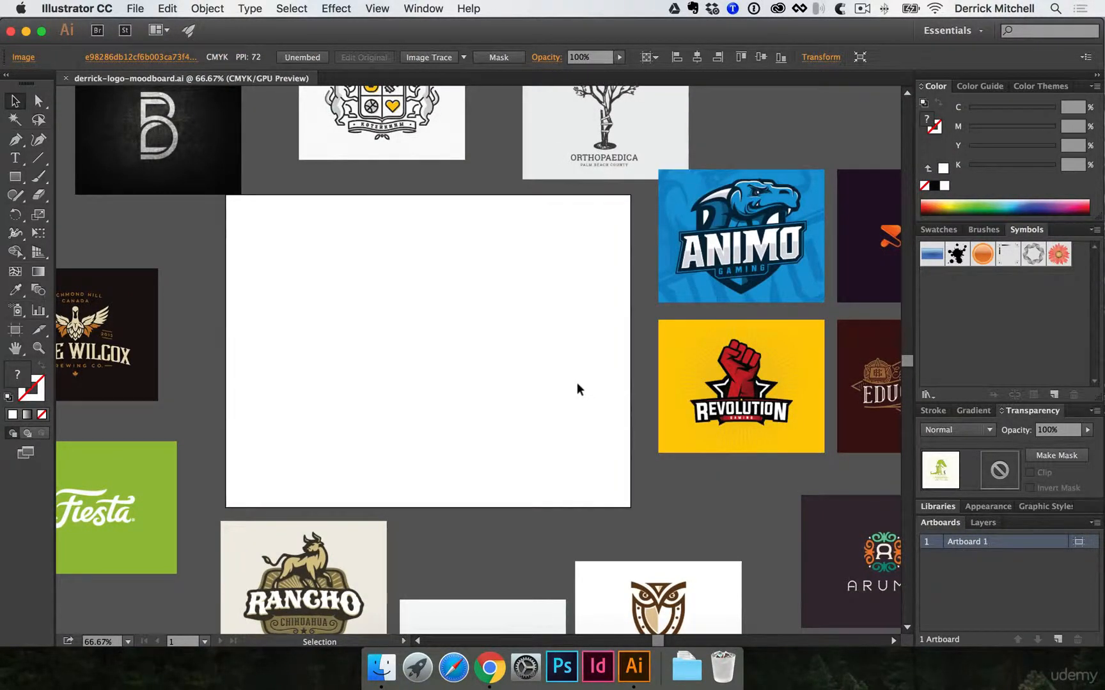
# - Draw a thin horizontal rectangle in the artboard's upper-left corner and fill it with light green, about C 49, Y 100
pyautogui.hscroll(2, 577, 389)
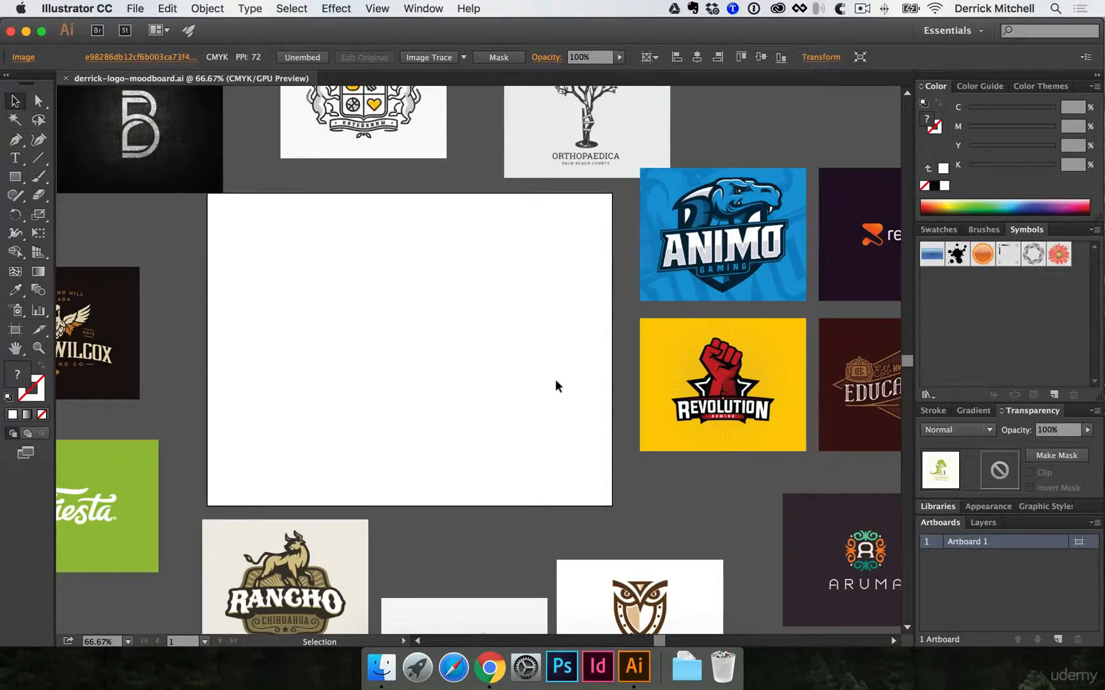
pyautogui.press('m')
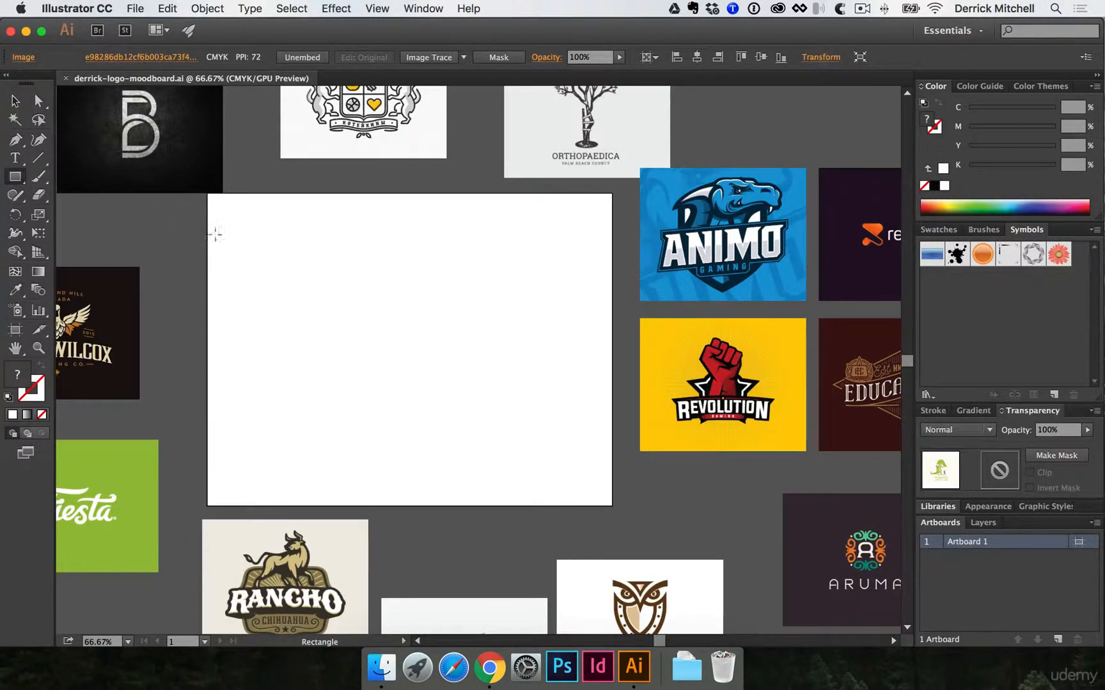
pyautogui.moveTo(219, 216)
pyautogui.mouseDown()
pyautogui.moveTo(263, 254)
pyautogui.moveTo(252, 260)
pyautogui.moveTo(325, 234)
pyautogui.mouseUp()
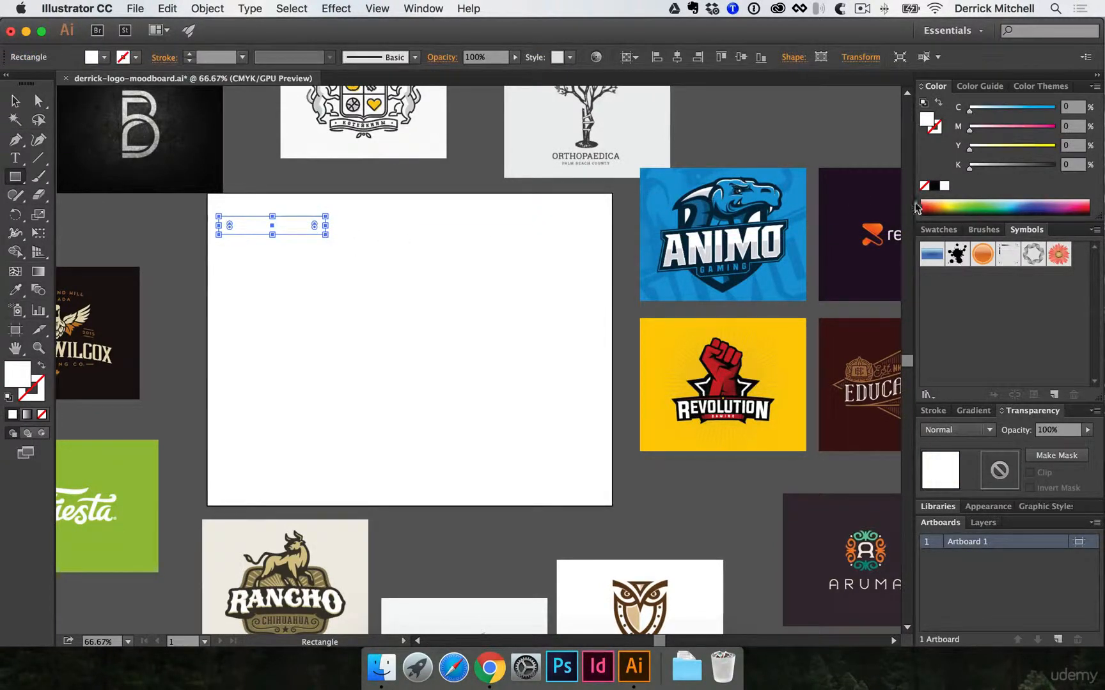
pyautogui.click(957, 206)
pyautogui.click(20, 104)
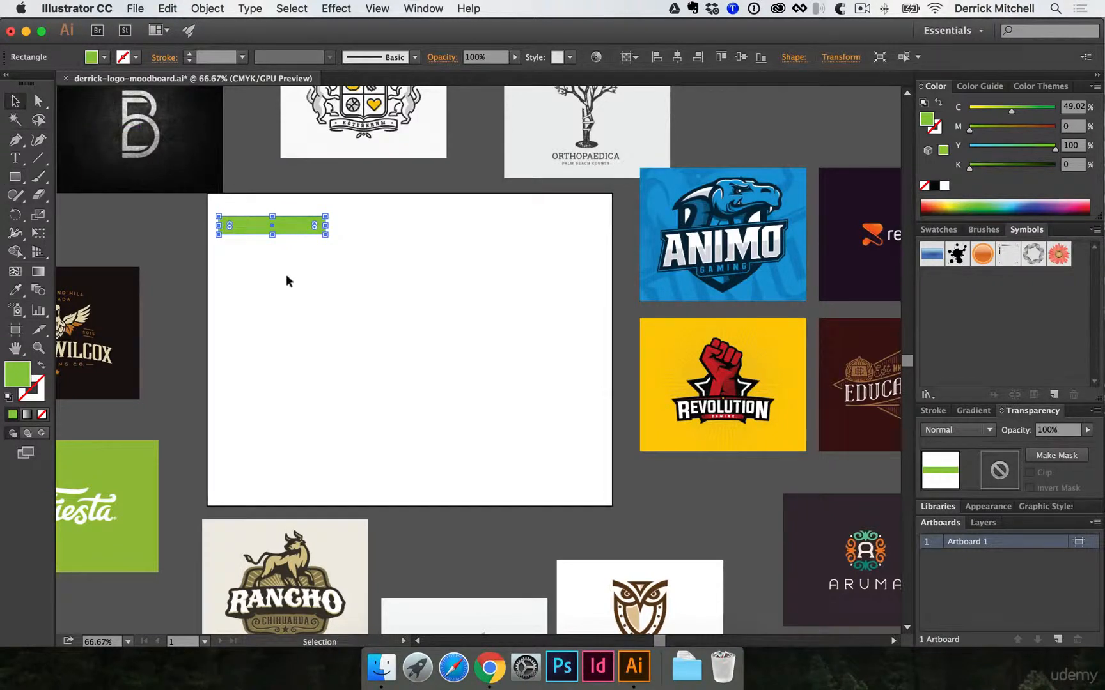
pyautogui.click(285, 274)
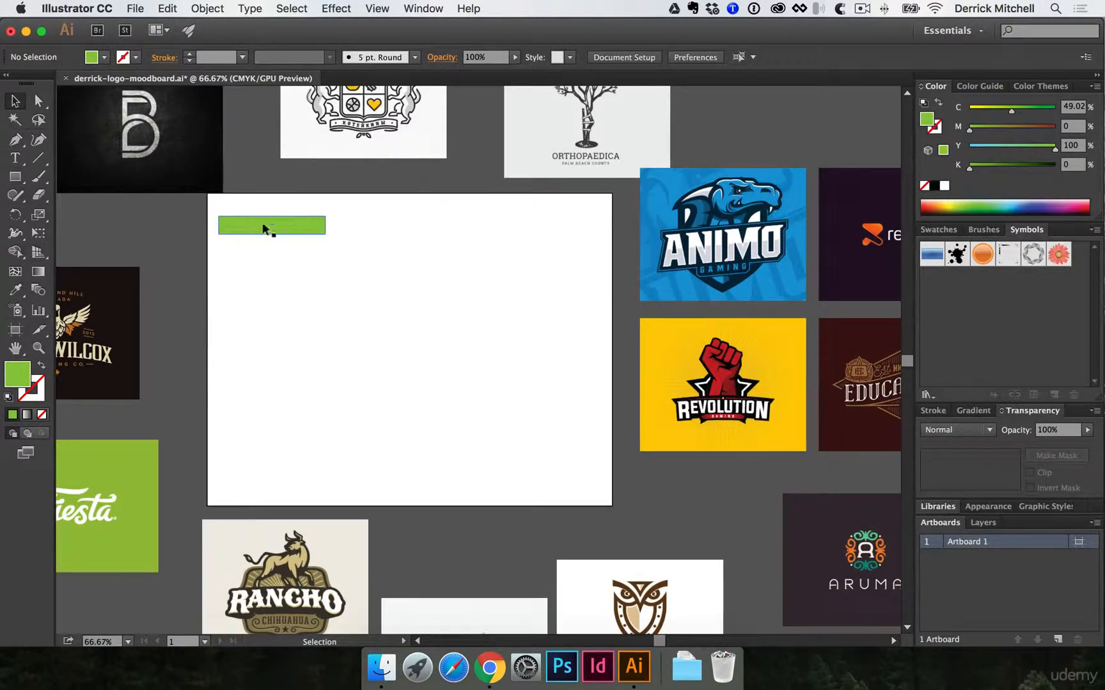
# - Duplicate the green rectangle three times straight down at equal spacing to form a column of four bars
pyautogui.click(277, 262)
pyautogui.scroll(-5, 405, 324)
pyautogui.hscroll(3, 405, 323)
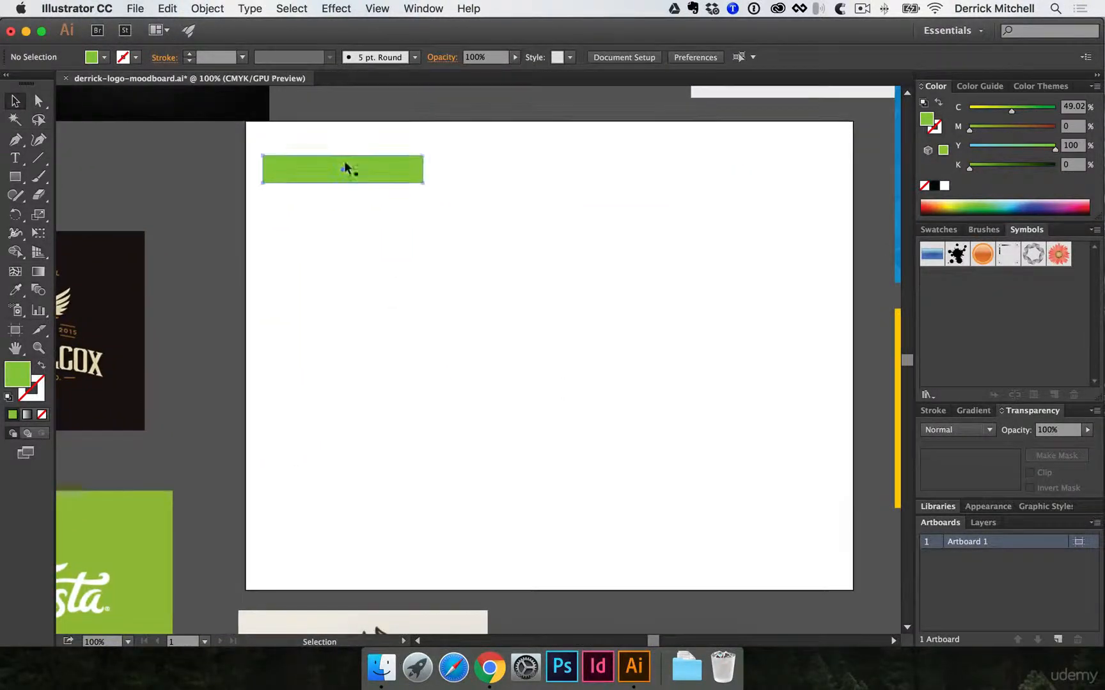
pyautogui.click(344, 165)
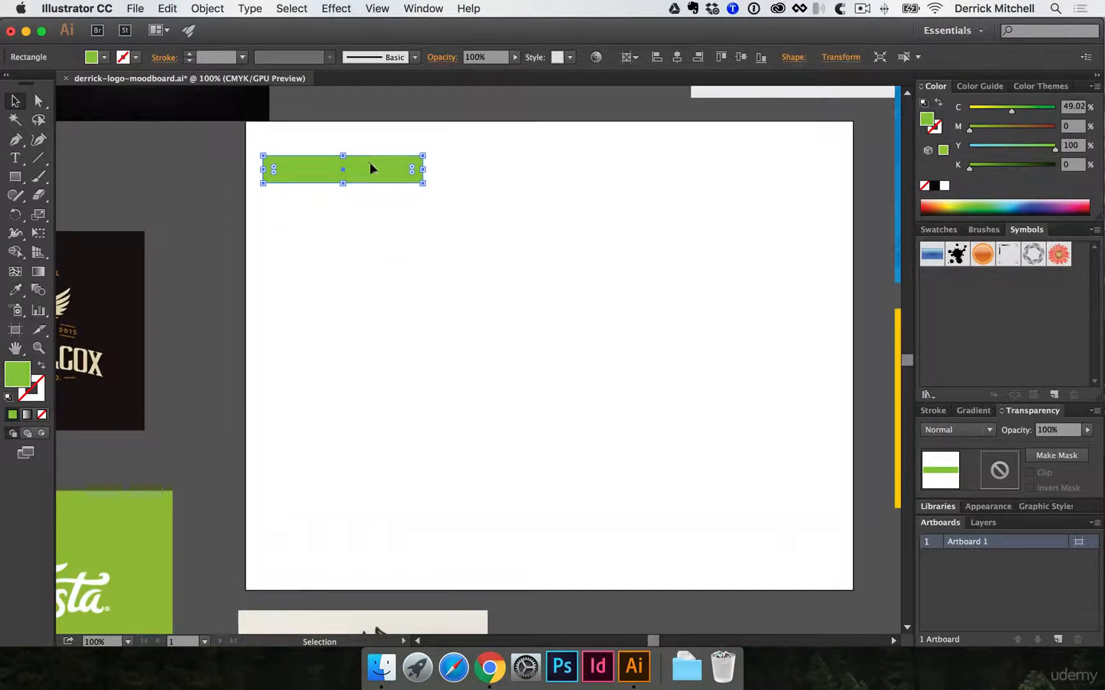
pyautogui.moveTo(370, 164); pyautogui.dragTo(371, 197)
pyautogui.press('super+d')
pyautogui.press('super+d')
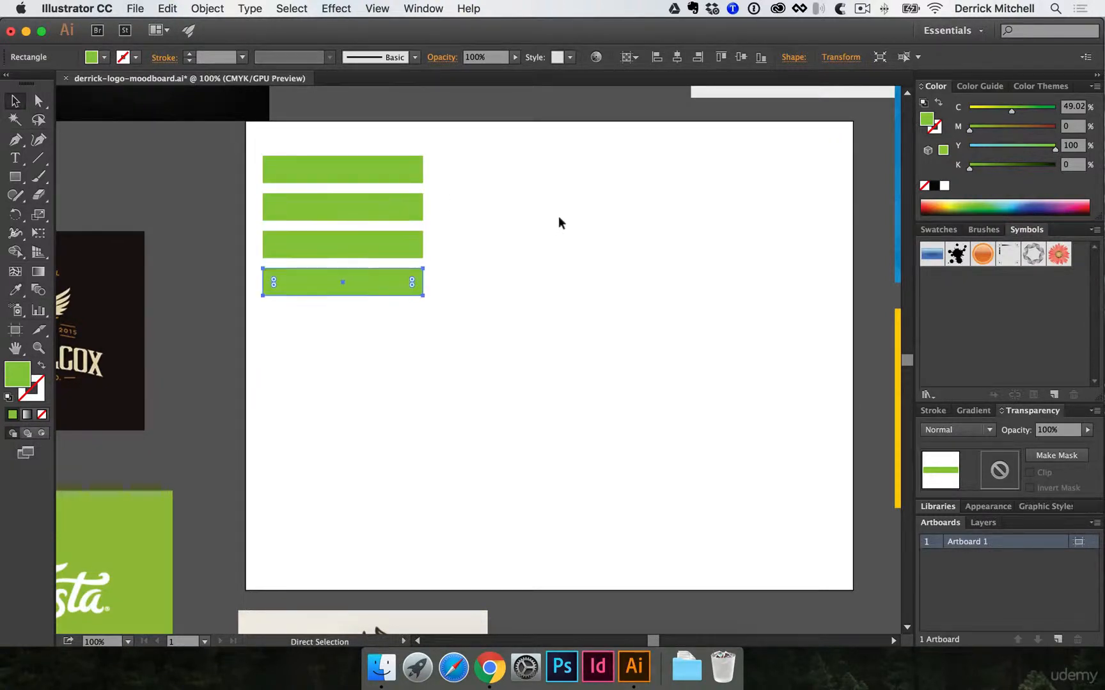
# - Duplicate the group of four green bars twice straight down, leaving a wider gap between the groups
pyautogui.scroll(2, 574, 320)
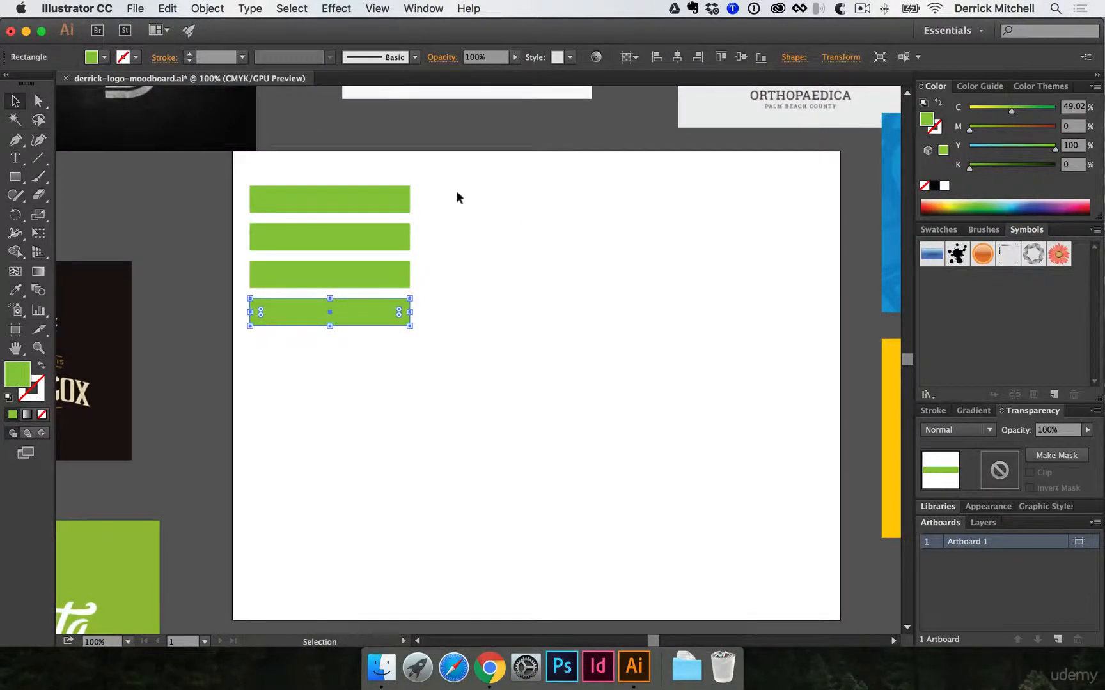
pyautogui.moveTo(452, 184); pyautogui.dragTo(332, 322)
pyautogui.scroll(-2, 339, 310)
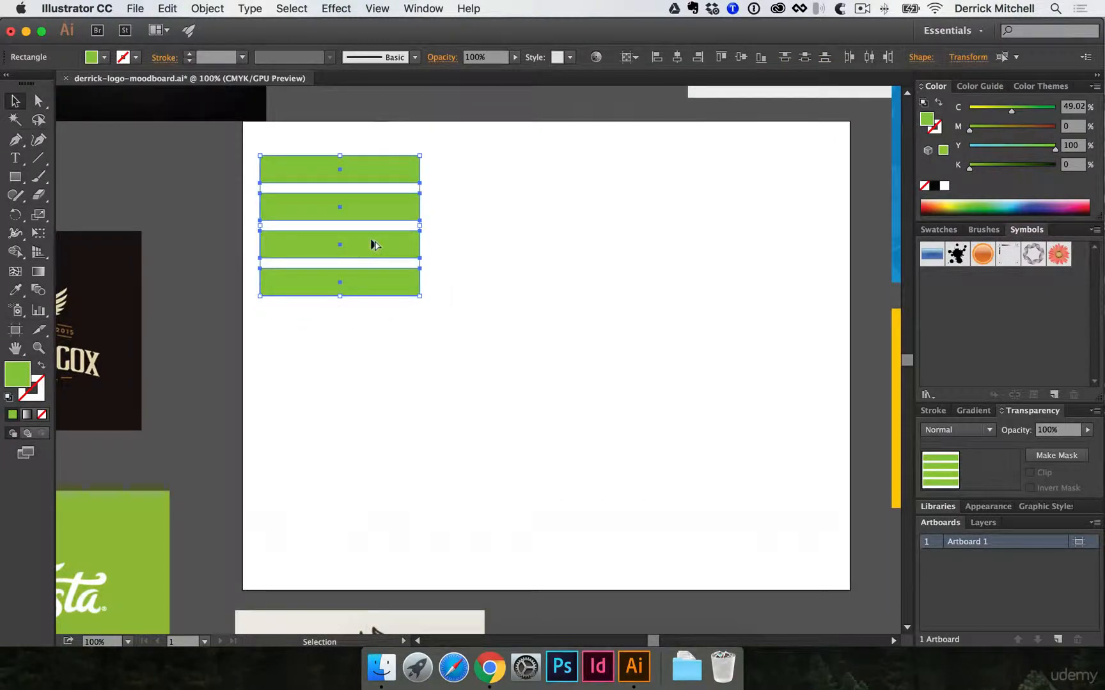
pyautogui.moveTo(373, 245); pyautogui.dragTo(362, 415)
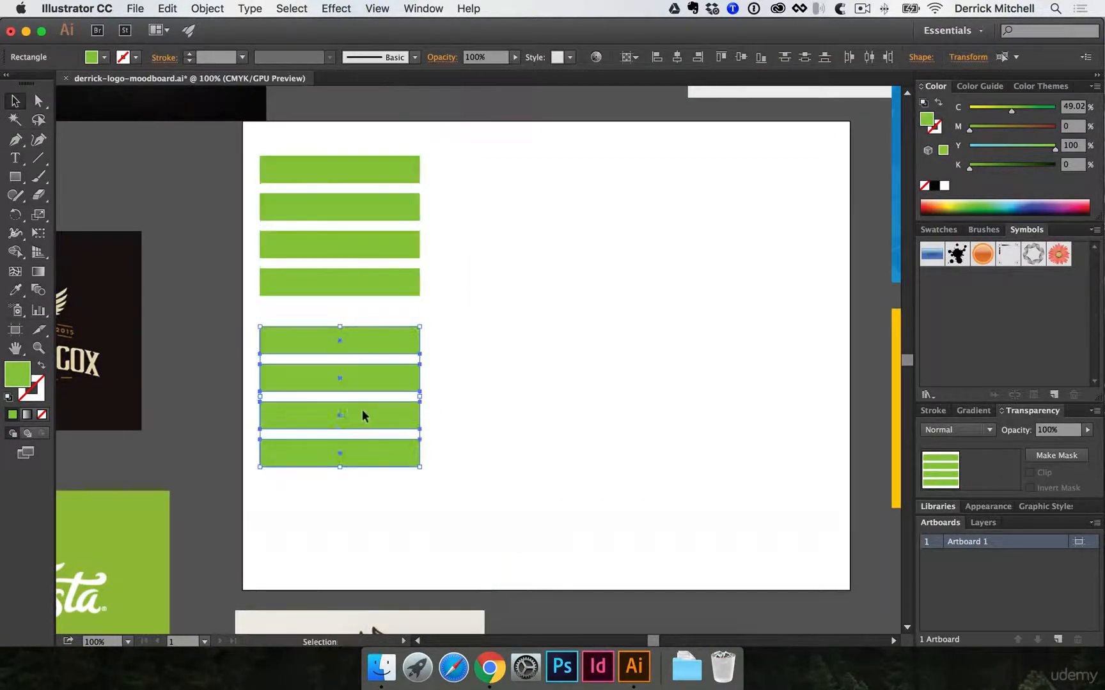
pyautogui.press('super+d')
pyautogui.moveTo(482, 474); pyautogui.dragTo(528, 223)
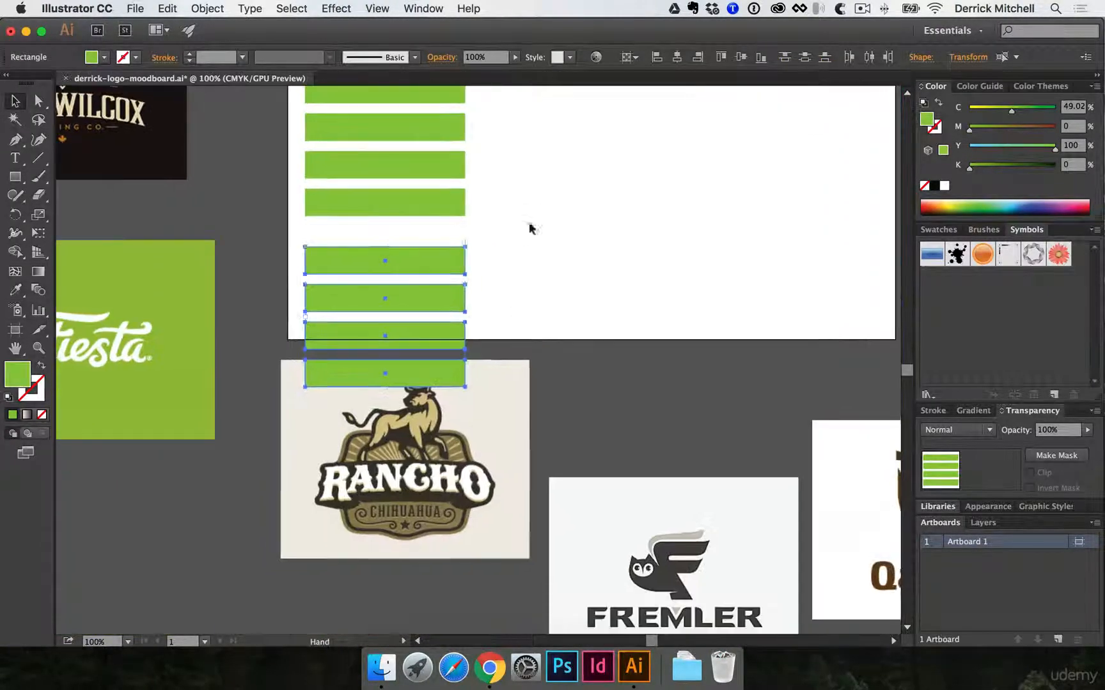
pyautogui.moveTo(429, 469); pyautogui.dragTo(398, 542)
pyautogui.click(609, 307)
# - Scale all twelve green bars down proportionally with Free Transform so the column fits inside the artboard
pyautogui.moveTo(591, 219); pyautogui.dragTo(555, 375)
pyautogui.keyDown('alt'); pyautogui.keyDown('super'); pyautogui.click(555, 375); pyautogui.keyUp('super'); pyautogui.keyUp('alt')
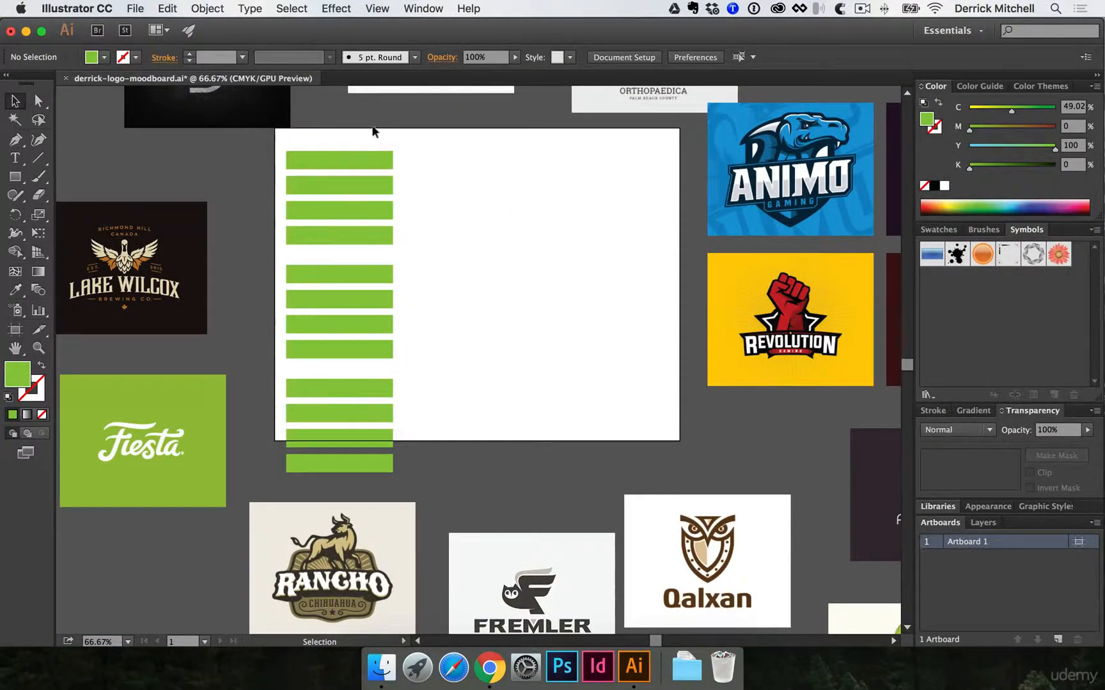
pyautogui.moveTo(395, 133); pyautogui.dragTo(335, 373)
pyautogui.moveTo(342, 473); pyautogui.dragTo(344, 474)
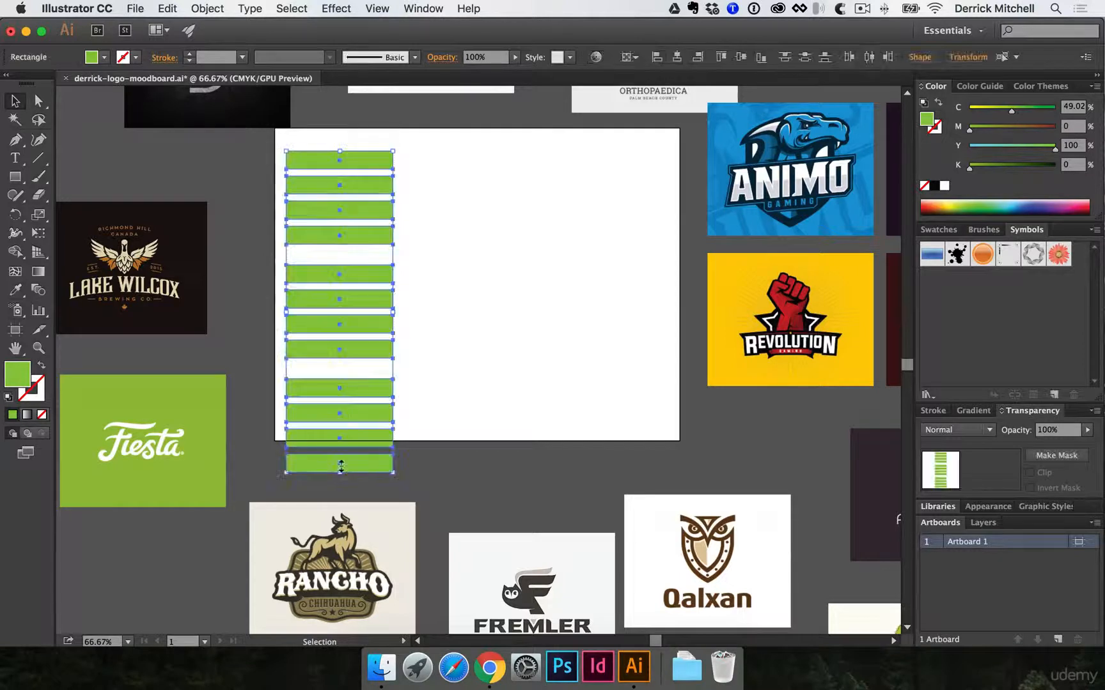
pyautogui.press('e')
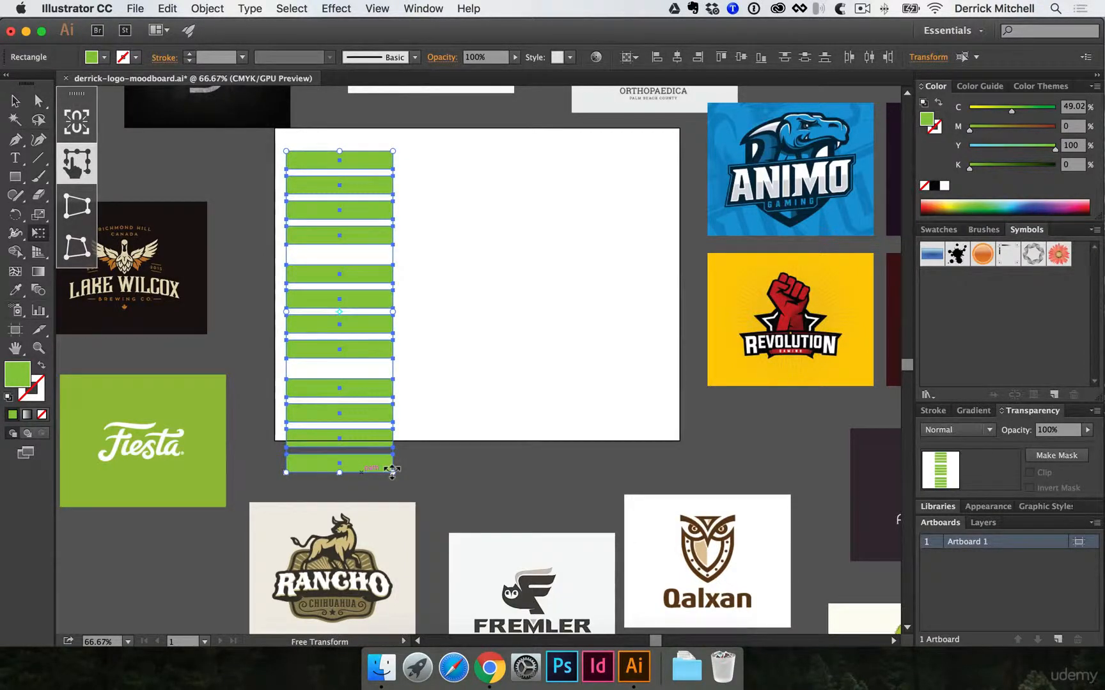
pyautogui.moveTo(391, 469); pyautogui.dragTo(375, 418)
pyautogui.press('v')
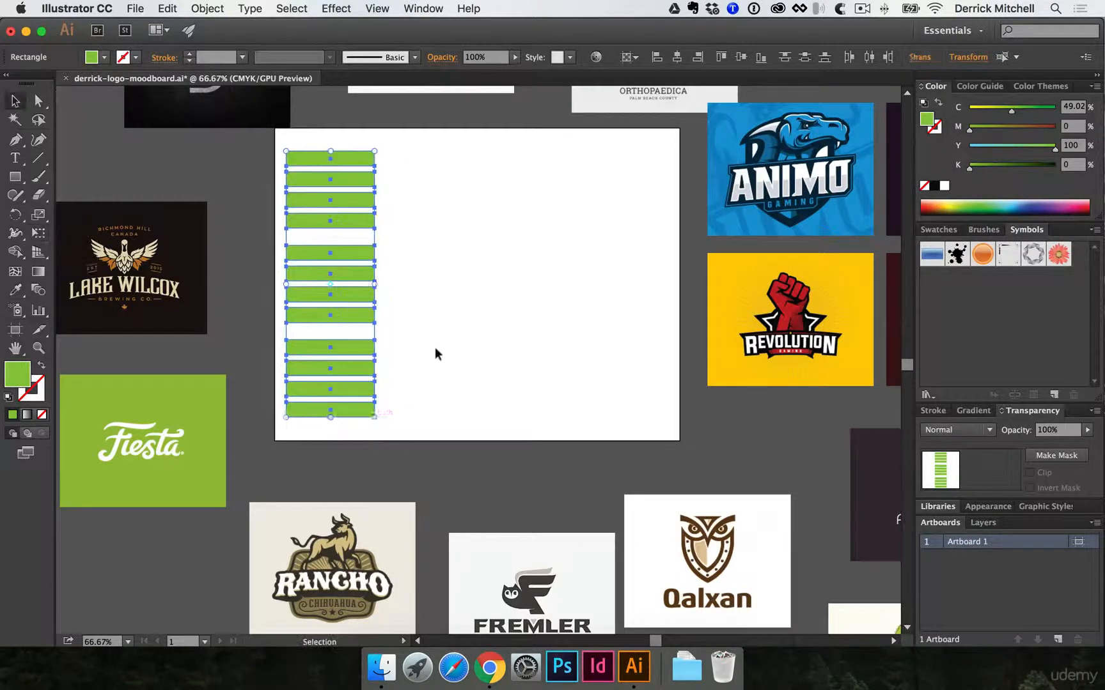
pyautogui.click(434, 346)
# - Recolor the first two bars of the top group with the bright blue and deeper blue sampled from the Animo logo's background
pyautogui.keyDown('super'); pyautogui.click(437, 299); pyautogui.keyUp('super')
pyautogui.keyDown('super'); pyautogui.click(401, 332); pyautogui.keyUp('super')
pyautogui.moveTo(427, 338); pyautogui.dragTo(386, 356)
pyautogui.keyDown('alt'); pyautogui.keyDown('super'); pyautogui.click(405, 350); pyautogui.keyUp('super'); pyautogui.keyUp('alt')
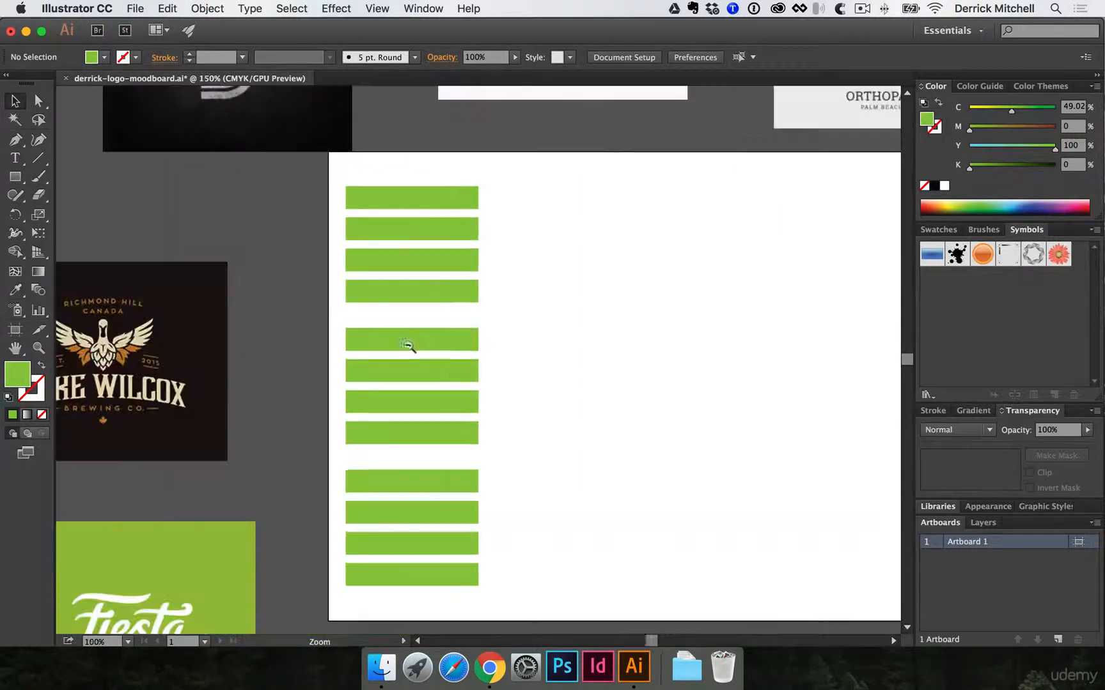
pyautogui.keyDown('alt'); pyautogui.keyDown('super'); pyautogui.click(416, 348); pyautogui.keyUp('super'); pyautogui.keyUp('alt')
pyautogui.moveTo(503, 339); pyautogui.dragTo(379, 337)
pyautogui.press('i')
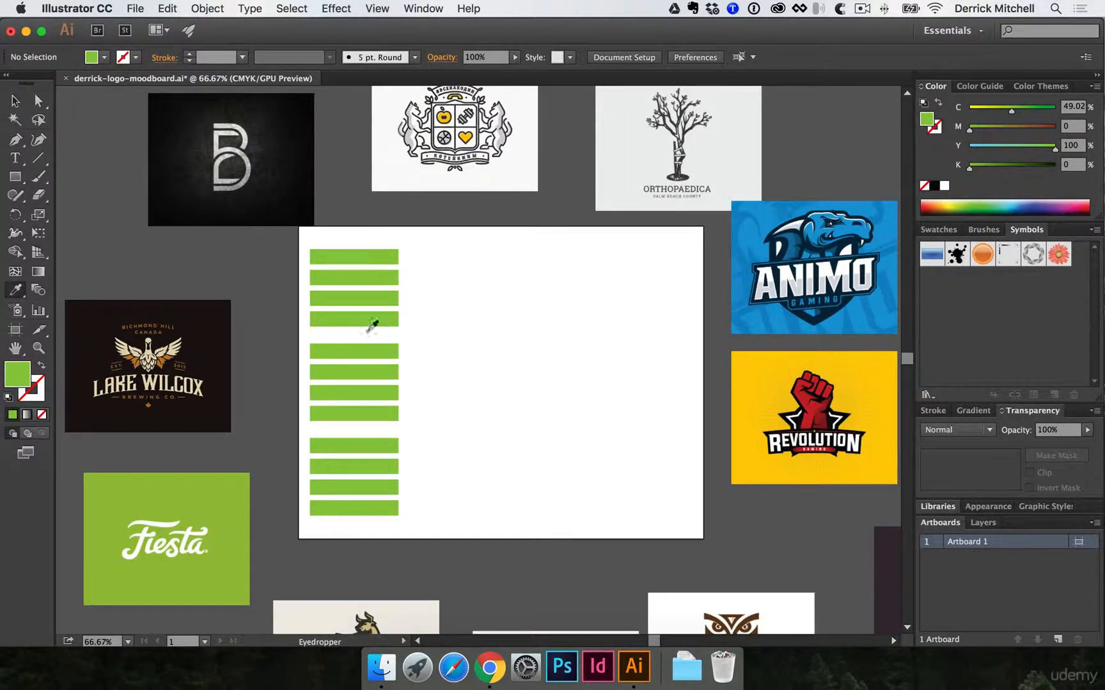
pyautogui.hscroll(5, 372, 325)
pyautogui.click(664, 228)
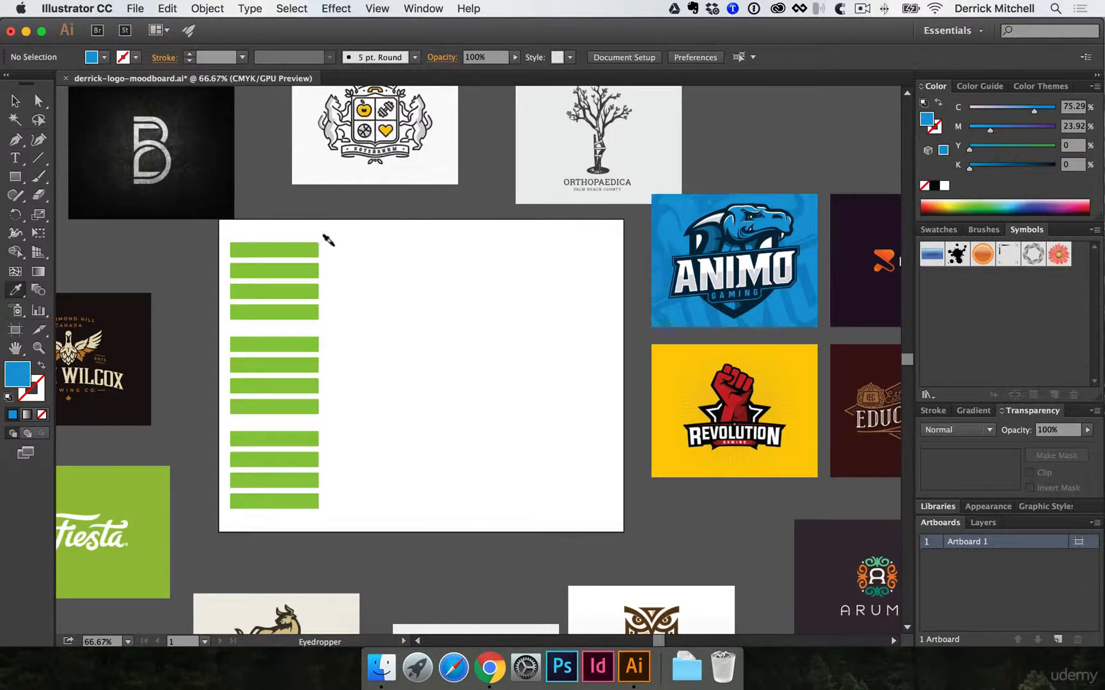
pyautogui.keyDown('alt'); pyautogui.click(301, 248); pyautogui.keyUp('alt')
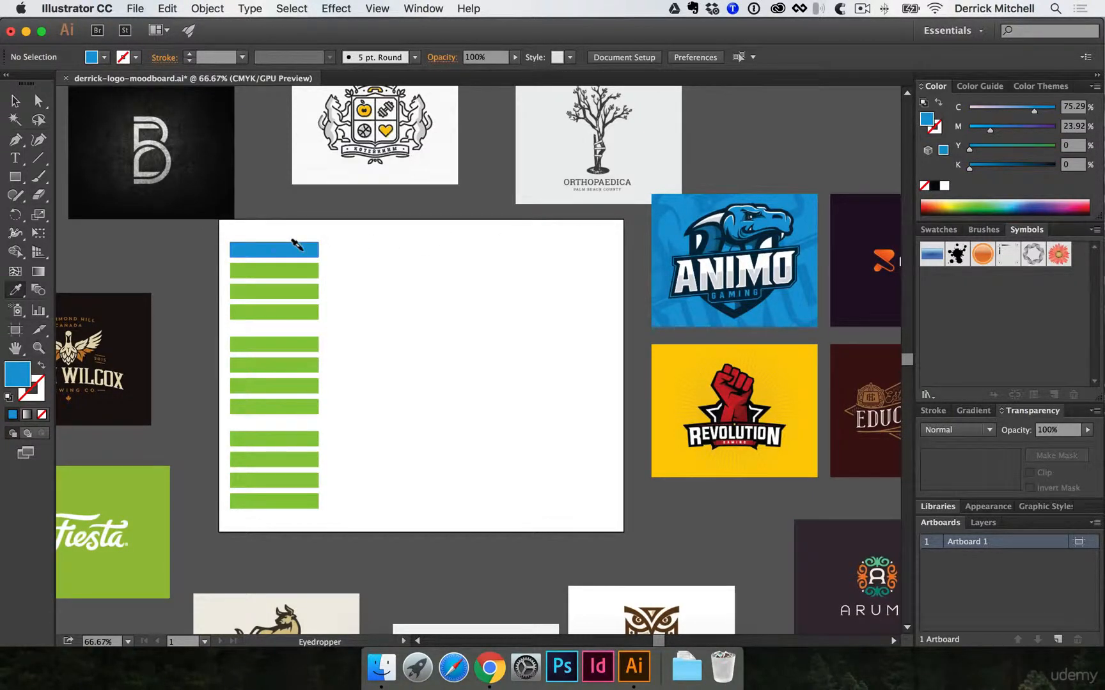
pyautogui.click(657, 210)
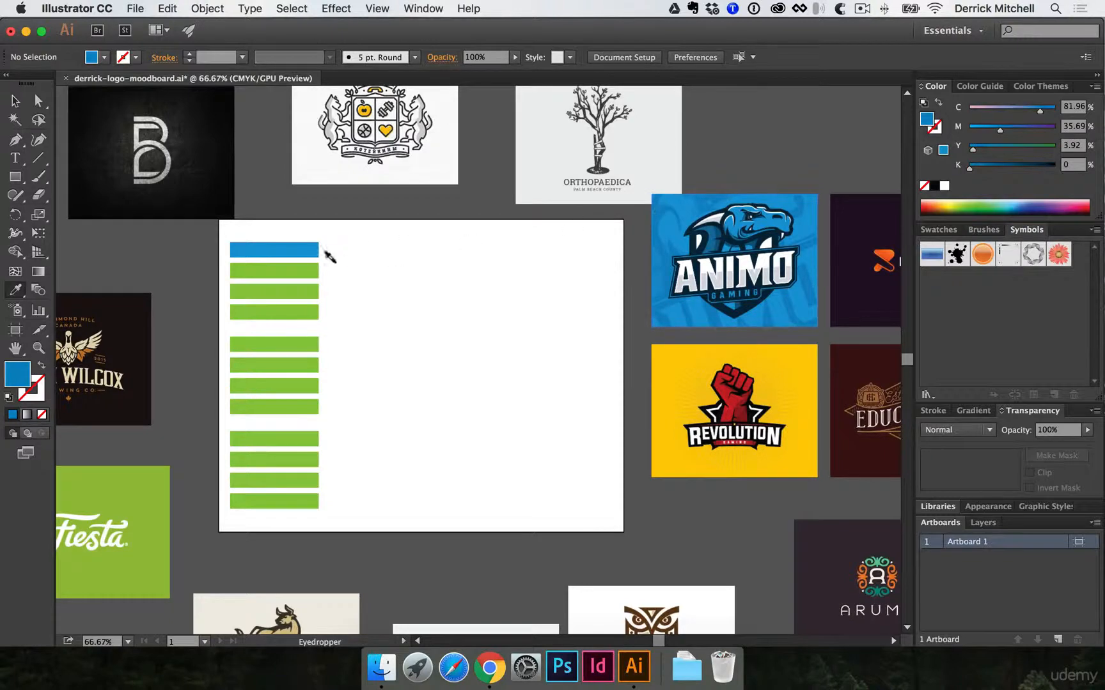
pyautogui.keyDown('alt'); pyautogui.click(301, 267); pyautogui.keyUp('alt')
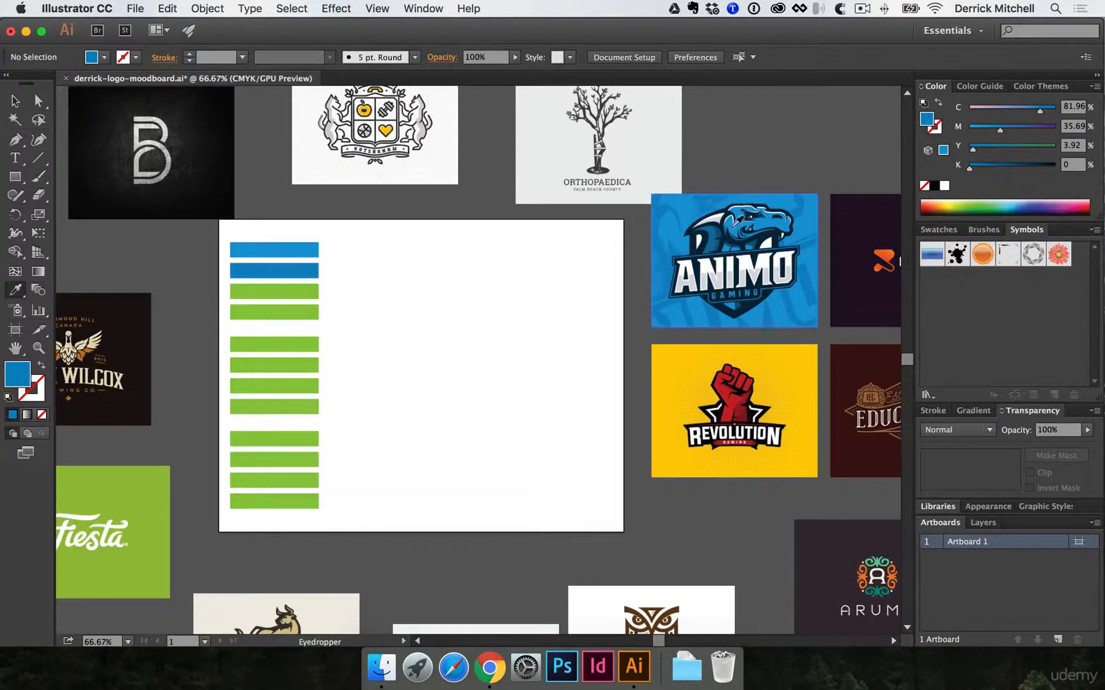
# - Recolor the top group's third bar with the Animo logo's dark navy and its fourth bar with the lettering's light gray
pyautogui.keyDown('super'); pyautogui.click(720, 268); pyautogui.keyUp('super')
pyautogui.keyDown('super'); pyautogui.click(720, 268); pyautogui.keyUp('super')
pyautogui.moveTo(331, 364); pyautogui.dragTo(816, 208)
pyautogui.click(562, 270)
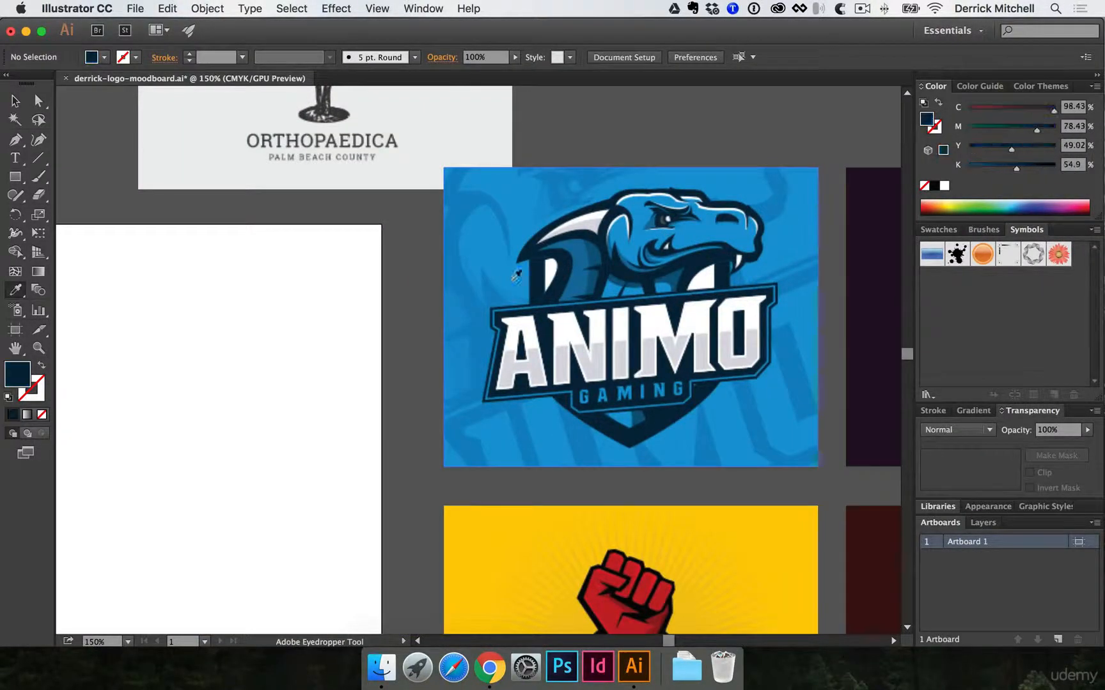
pyautogui.hscroll(-15, 442, 190)
pyautogui.keyDown('alt'); pyautogui.click(537, 231); pyautogui.keyUp('alt')
pyautogui.hscroll(20, 794, 165)
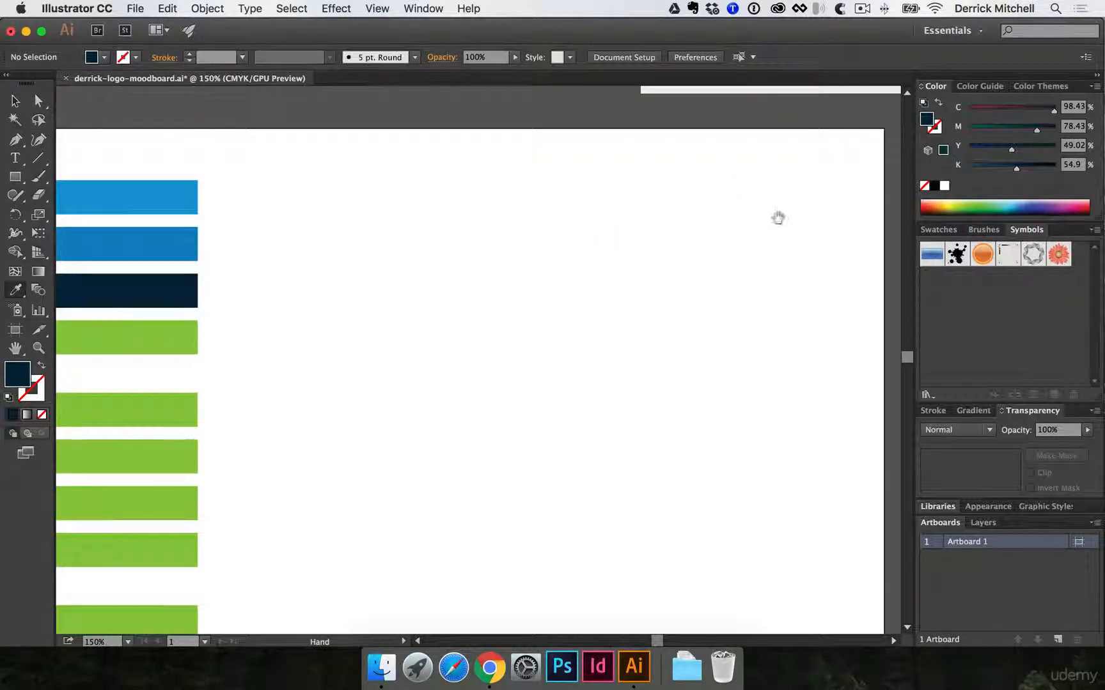
pyautogui.click(470, 256)
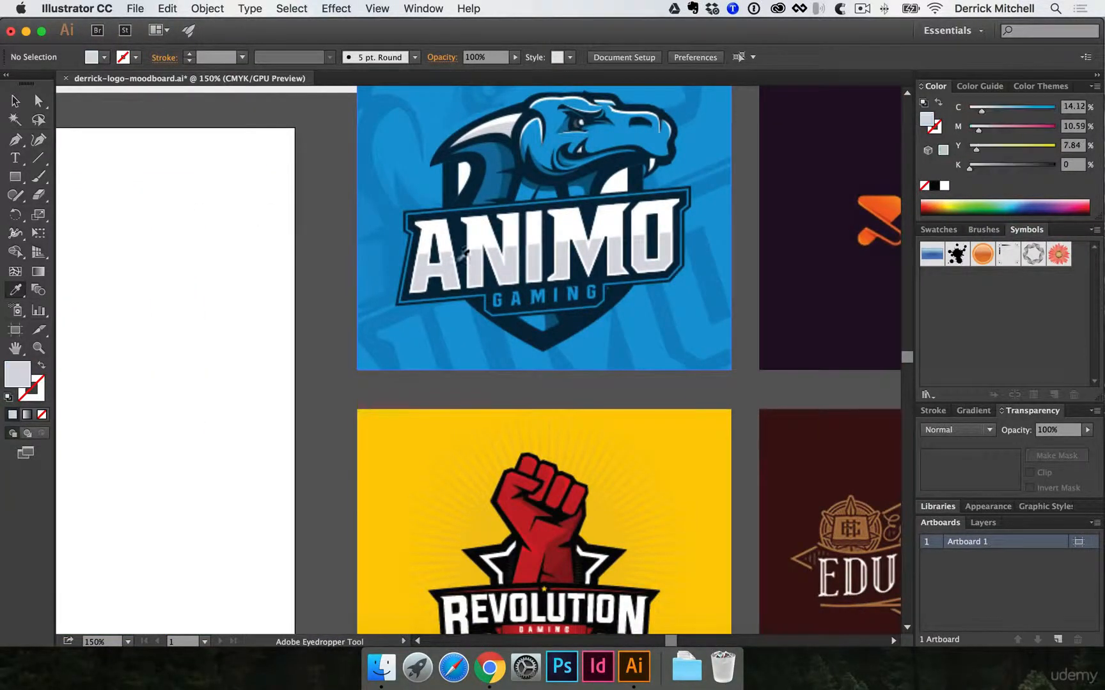
pyautogui.hscroll(-15, 409, 193)
pyautogui.keyDown('alt'); pyautogui.click(337, 268); pyautogui.keyUp('alt')
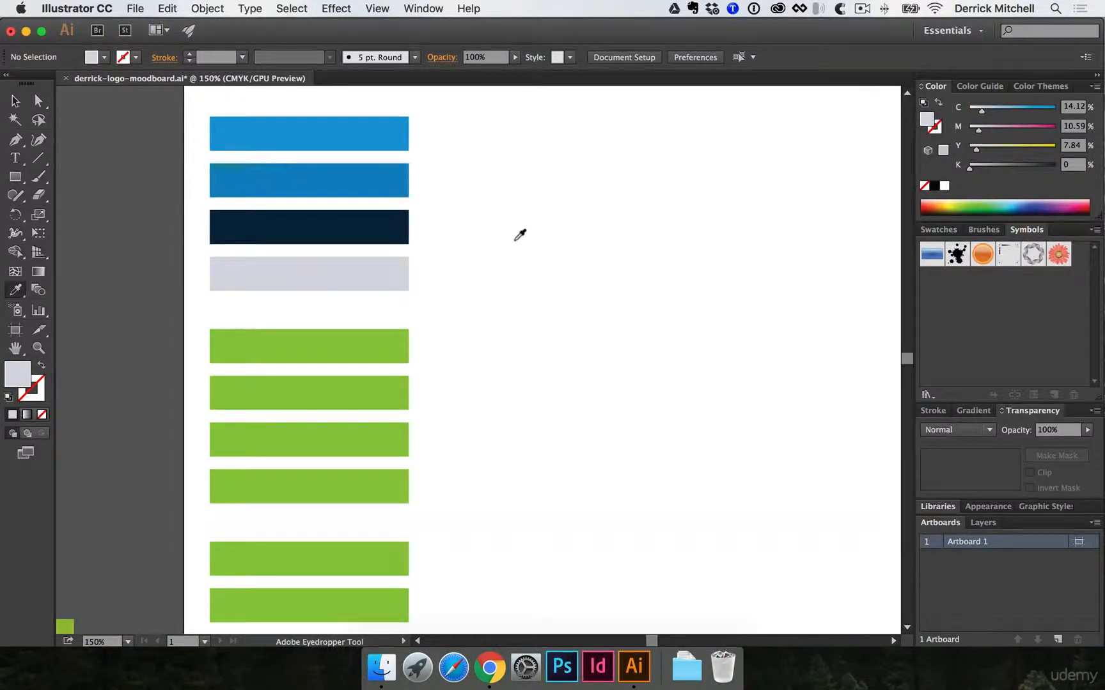
# - Save the moodboard document with the finished Animo swatch group
pyautogui.press('v')
pyautogui.keyDown('alt'); pyautogui.keyDown('super'); pyautogui.click(474, 247); pyautogui.keyUp('super'); pyautogui.keyUp('alt')
pyautogui.moveTo(507, 325); pyautogui.dragTo(422, 166)
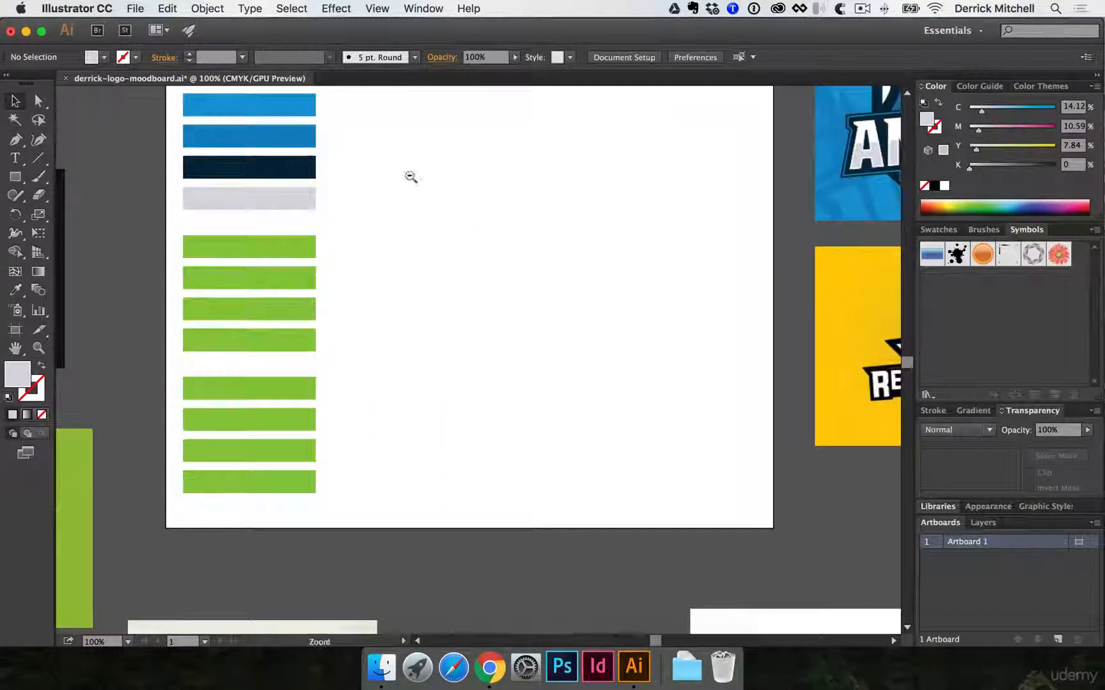
pyautogui.keyDown('alt'); pyautogui.keyDown('super'); pyautogui.click(412, 176); pyautogui.keyUp('super'); pyautogui.keyUp('alt')
pyautogui.moveTo(435, 300); pyautogui.dragTo(418, 183)
pyautogui.hscroll(-10, 382, 294)
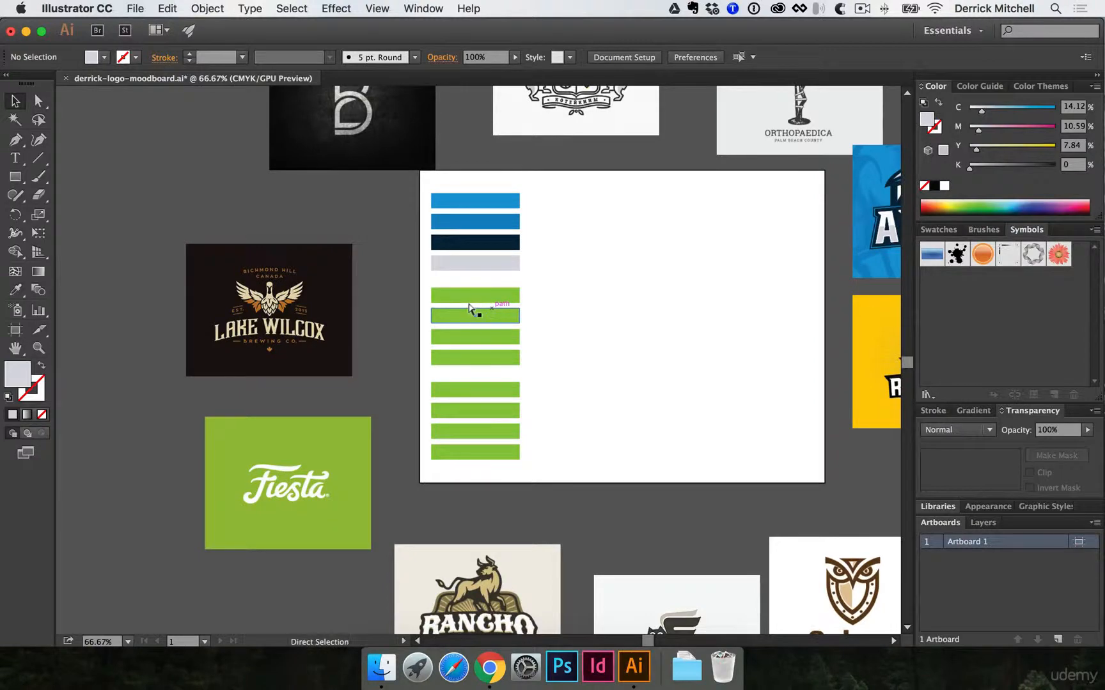
pyautogui.press('super+s')
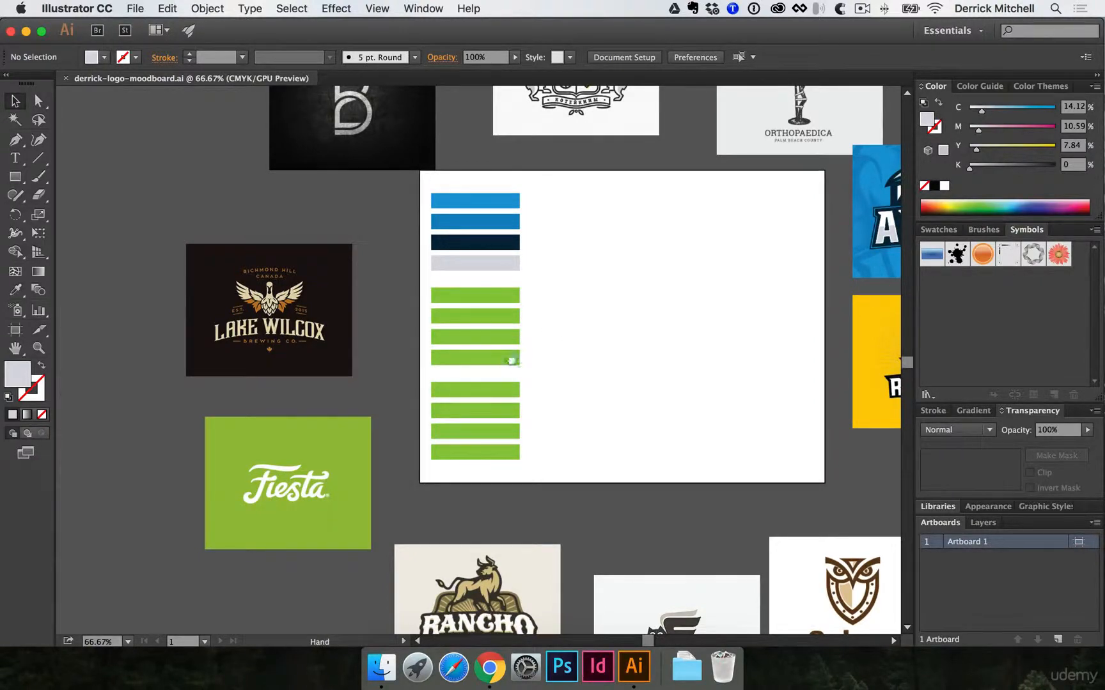
# - Move the Rancho Chihuahua logo image onto the artboard beside the column of swatch bars
pyautogui.moveTo(545, 333); pyautogui.dragTo(429, 264)
pyautogui.keyDown('super'); pyautogui.click(402, 278); pyautogui.keyUp('super')
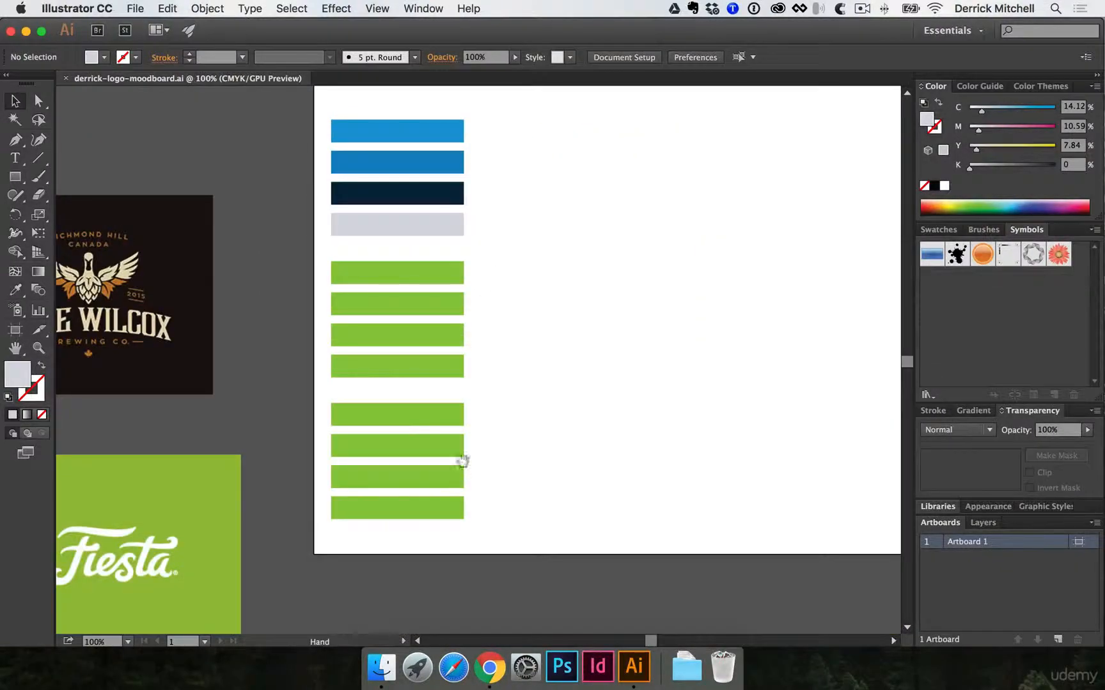
pyautogui.moveTo(463, 461); pyautogui.dragTo(447, 270)
pyautogui.moveTo(399, 540); pyautogui.dragTo(544, 373)
pyautogui.keyDown('super'); pyautogui.click(408, 363); pyautogui.keyUp('super')
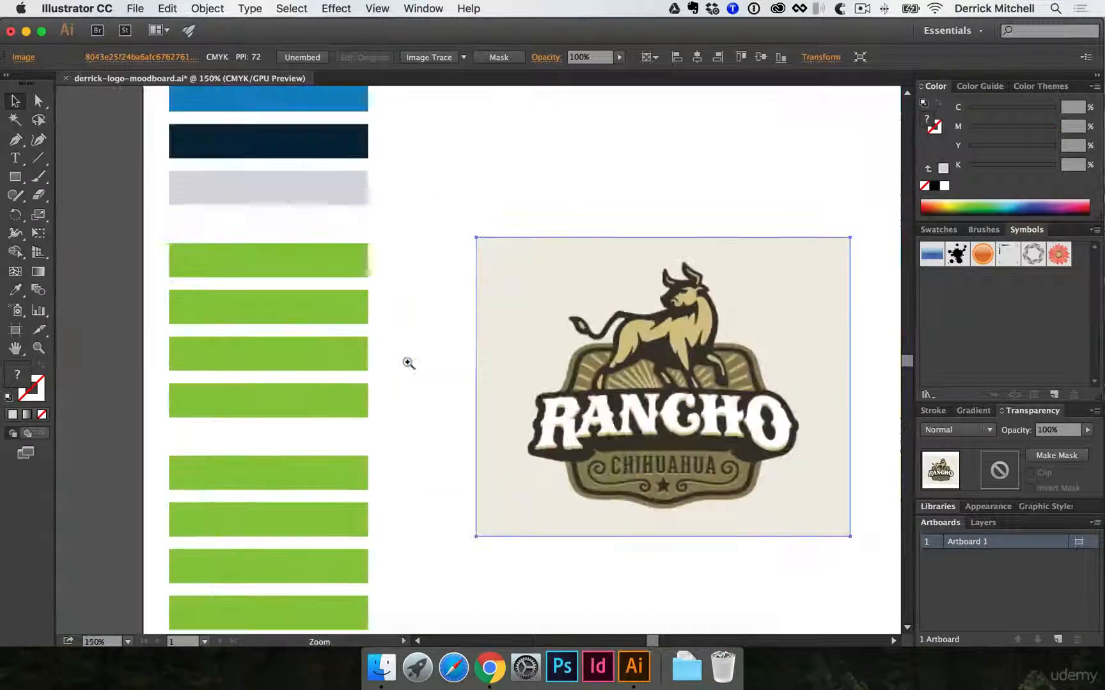
# - Recolor the middle group's first bar with the Rancho image's cream background and its second bar with the bull's tan
pyautogui.press('i')
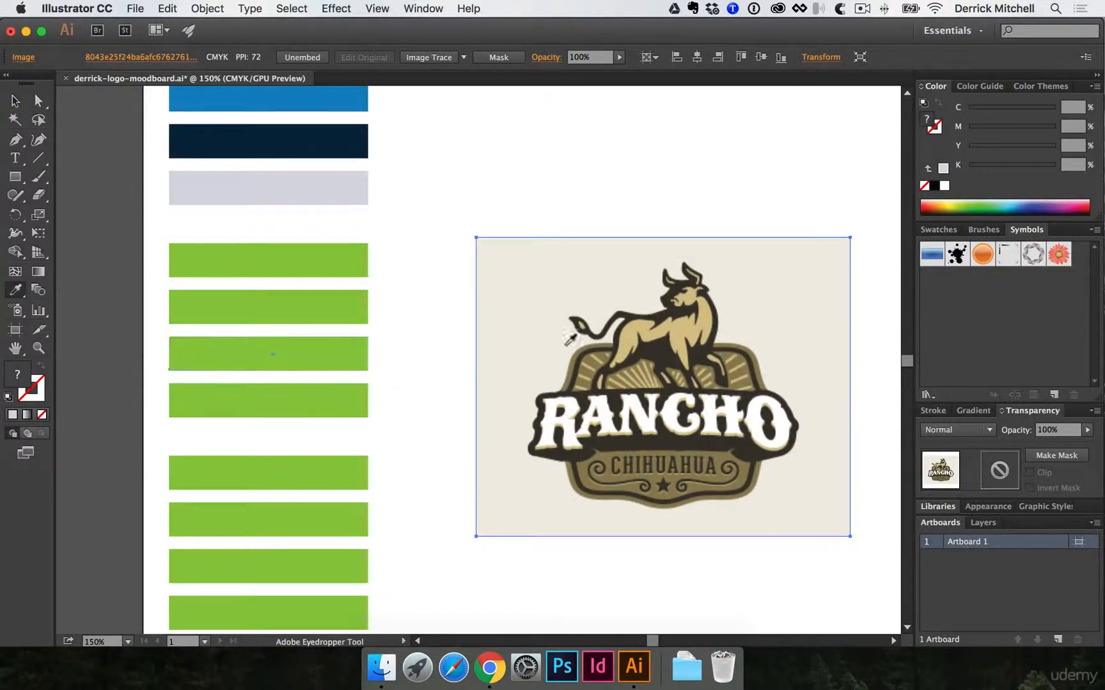
pyautogui.click(622, 336)
pyautogui.click(537, 282)
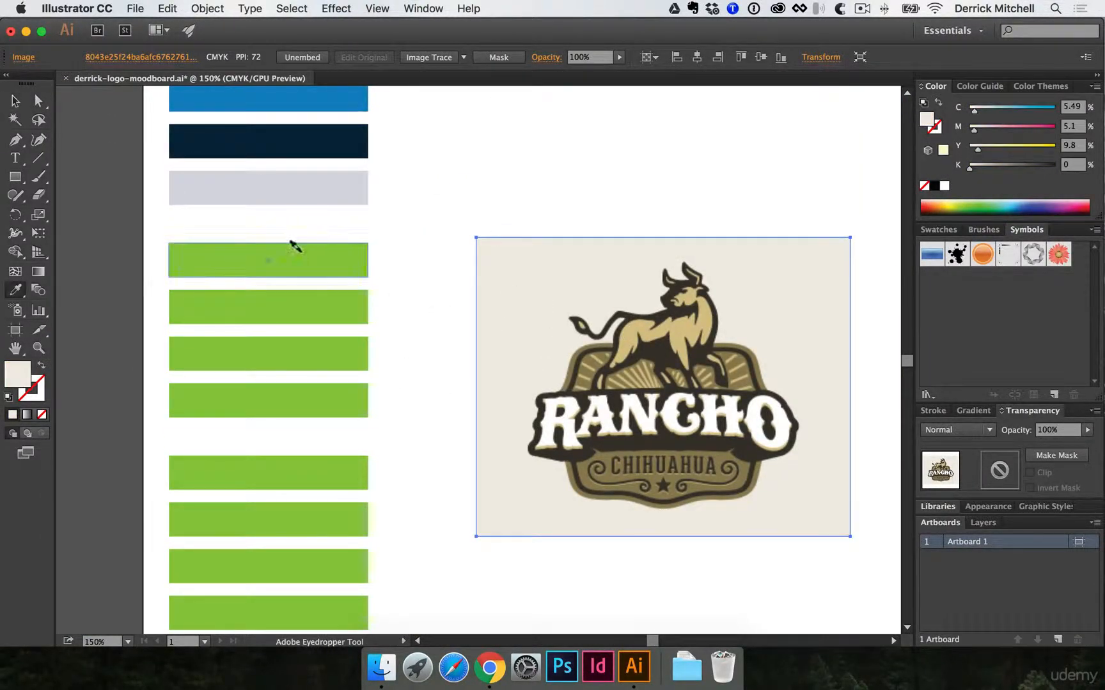
pyautogui.keyDown('alt'); pyautogui.click(300, 259); pyautogui.keyUp('alt')
pyautogui.click(627, 334)
pyautogui.keyDown('alt'); pyautogui.click(303, 300); pyautogui.keyUp('alt')
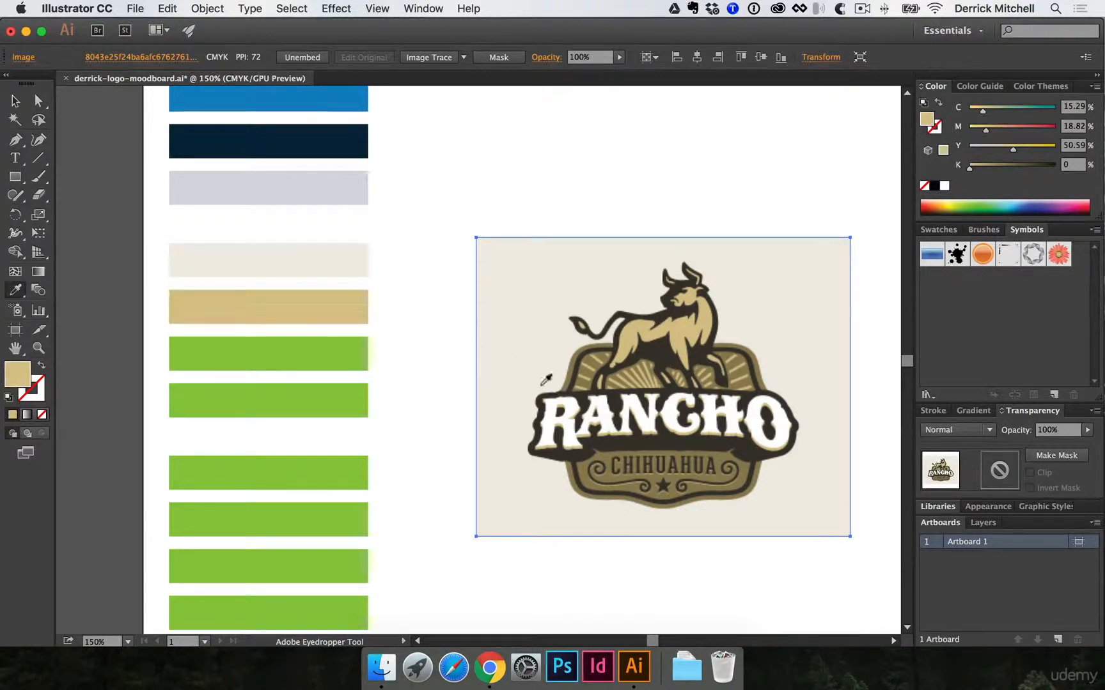
# - Recolor the middle group's third bar with the Rancho badge's olive brown and its fourth bar with the logo's dark brown
pyautogui.click(591, 359)
pyautogui.keyDown('alt'); pyautogui.click(291, 358); pyautogui.keyUp('alt')
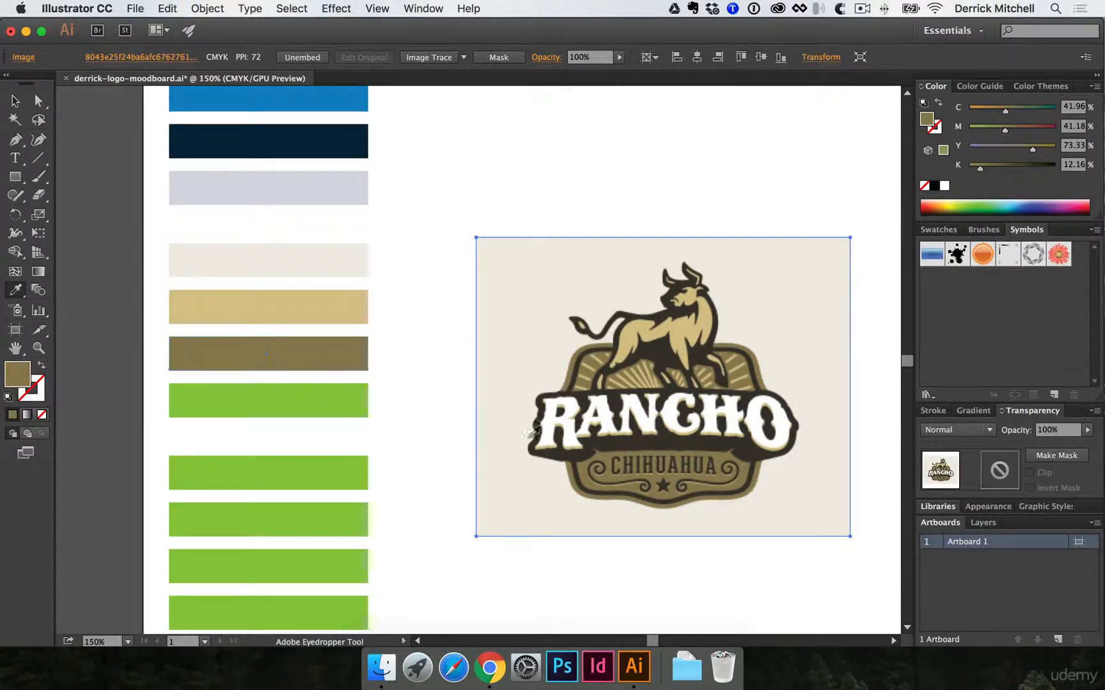
pyautogui.click(601, 436)
pyautogui.keyDown('alt'); pyautogui.click(276, 397); pyautogui.keyUp('alt')
pyautogui.press('v')
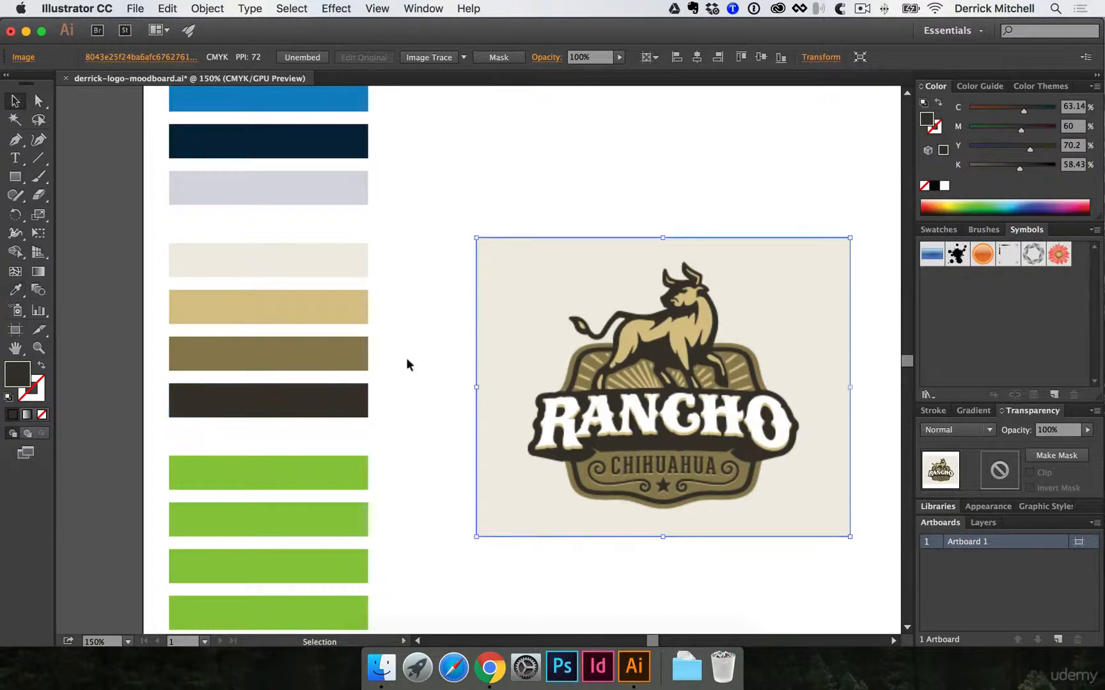
# - Move the Rancho Chihuahua image back off the artboard, into the gap below it beside the Fremler logo
pyautogui.click(406, 365)
pyautogui.keyDown('alt'); pyautogui.keyDown('super'); pyautogui.click(555, 394); pyautogui.keyUp('super'); pyautogui.keyUp('alt')
pyautogui.keyDown('alt'); pyautogui.keyDown('super'); pyautogui.click(554, 396); pyautogui.keyUp('super'); pyautogui.keyUp('alt')
pyautogui.moveTo(544, 404); pyautogui.dragTo(653, 234)
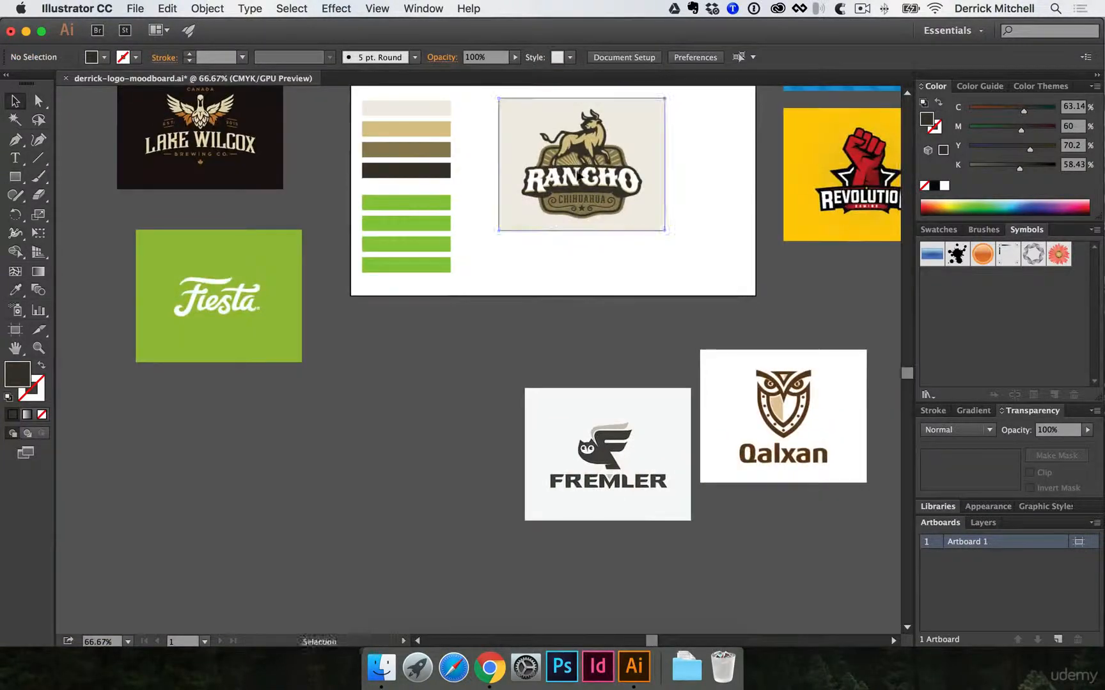
pyautogui.moveTo(642, 192); pyautogui.dragTo(459, 457)
# - Move the Revoke logo image onto the artboard beside the remaining green bars
pyautogui.keyDown('alt'); pyautogui.keyDown('super'); pyautogui.click(554, 384); pyautogui.keyUp('super'); pyautogui.keyUp('alt')
pyautogui.keyDown('alt'); pyautogui.keyDown('super'); pyautogui.click(604, 337); pyautogui.keyUp('super'); pyautogui.keyUp('alt')
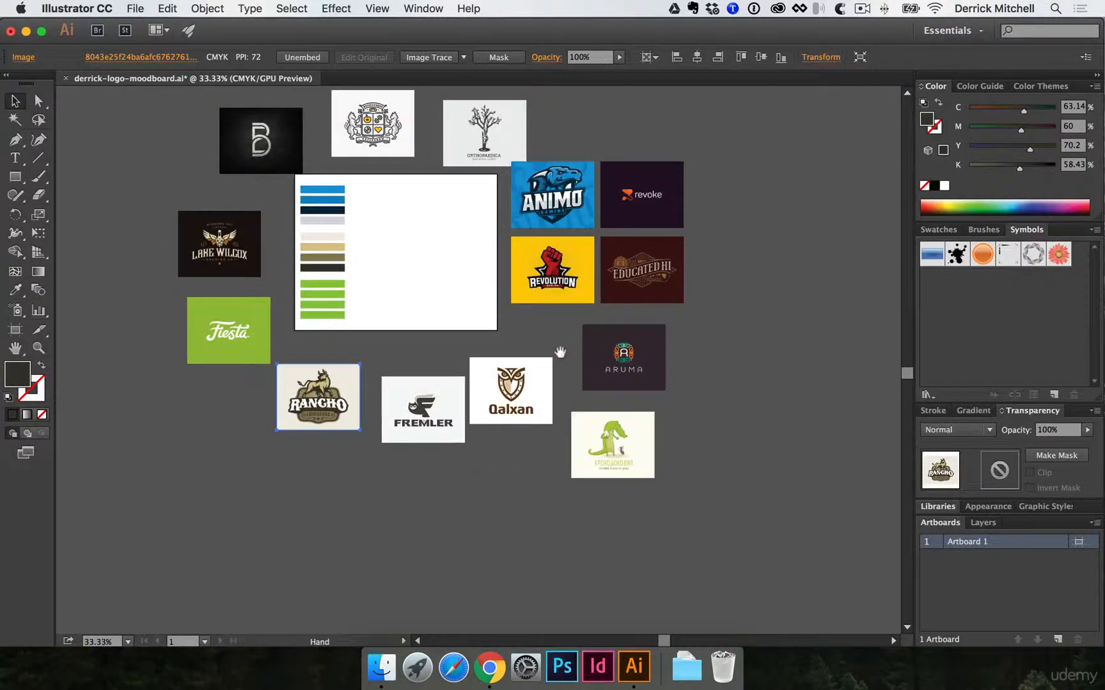
pyautogui.keyDown('super'); pyautogui.click(517, 295); pyautogui.keyUp('super')
pyautogui.keyDown('super'); pyautogui.click(479, 340); pyautogui.keyUp('super')
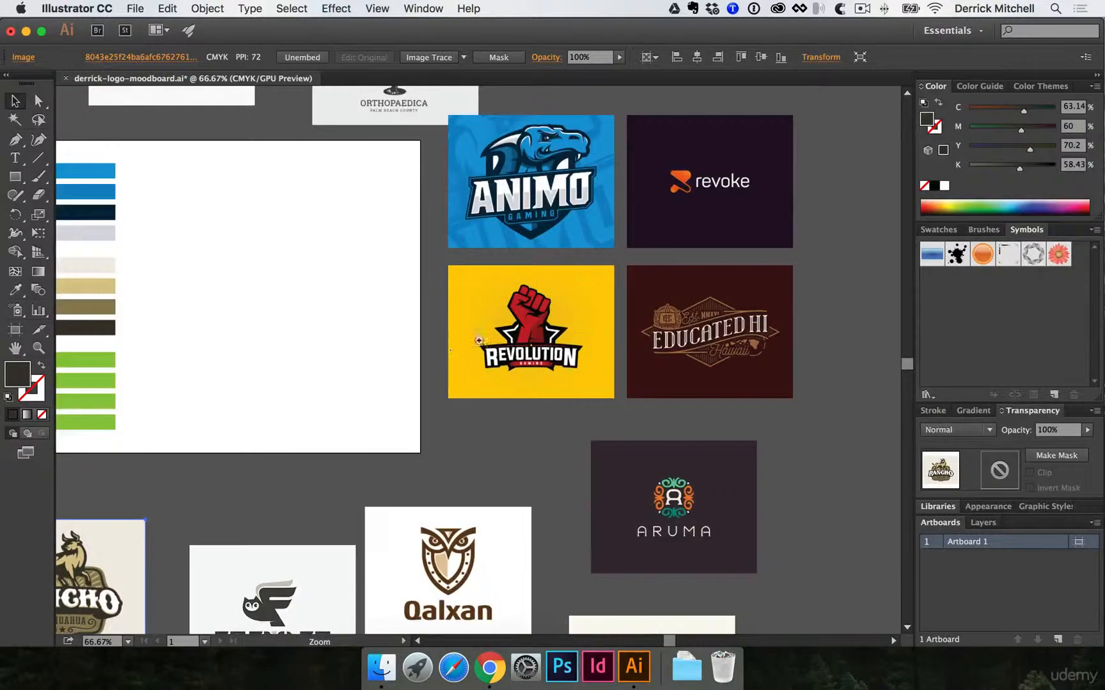
pyautogui.click(713, 195)
pyautogui.moveTo(712, 195); pyautogui.dragTo(860, 201)
pyautogui.moveTo(807, 172); pyautogui.dragTo(337, 337)
pyautogui.keyDown('super'); pyautogui.click(314, 342); pyautogui.keyUp('super')
# - Recolor the first bar of the bottom group with white sampled by the Eyedropper
pyautogui.keyDown('super'); pyautogui.click(461, 412); pyautogui.keyUp('super')
pyautogui.moveTo(417, 402); pyautogui.dragTo(407, 406)
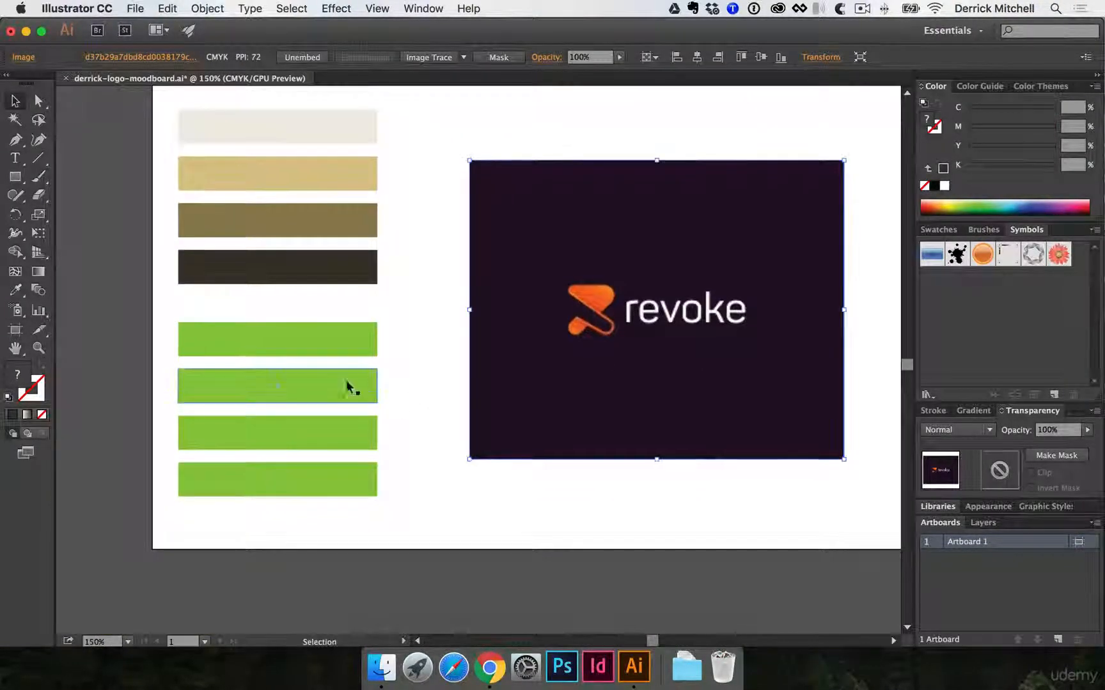
pyautogui.press('i')
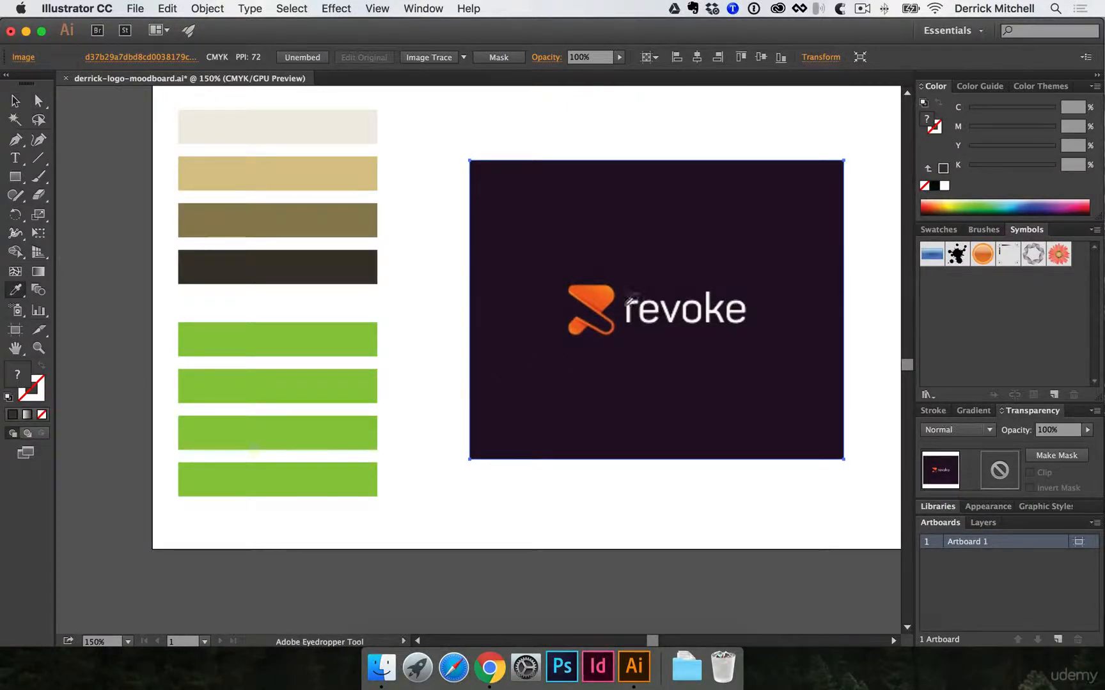
pyautogui.click(440, 286)
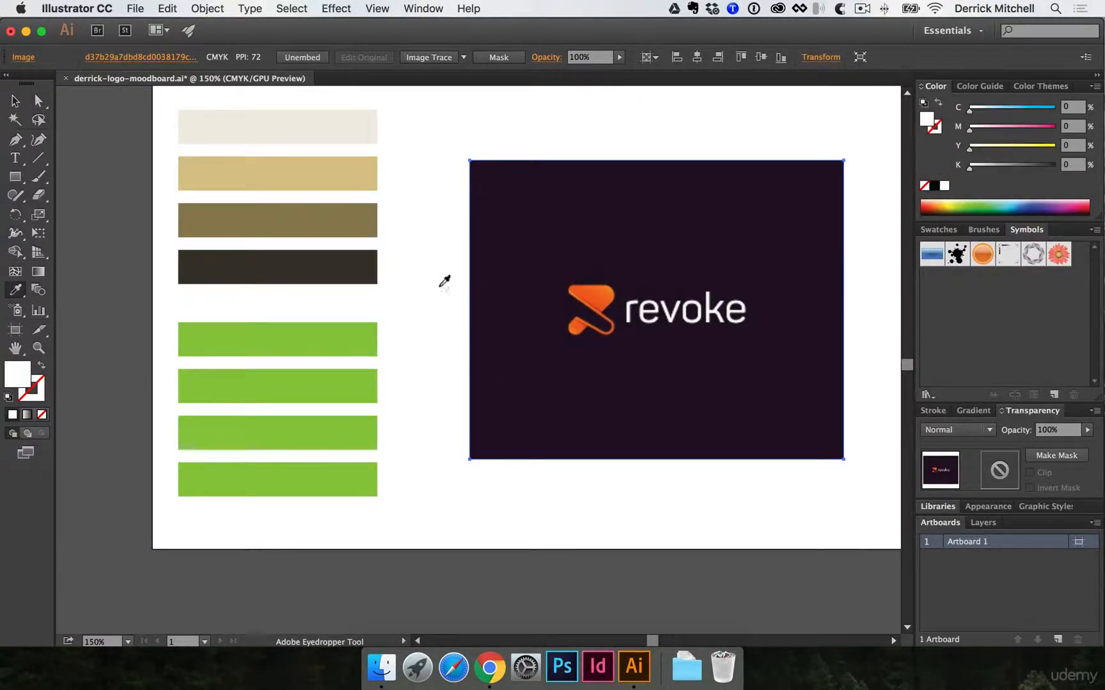
pyautogui.keyDown('alt'); pyautogui.click(324, 331); pyautogui.keyUp('alt')
pyautogui.press('v')
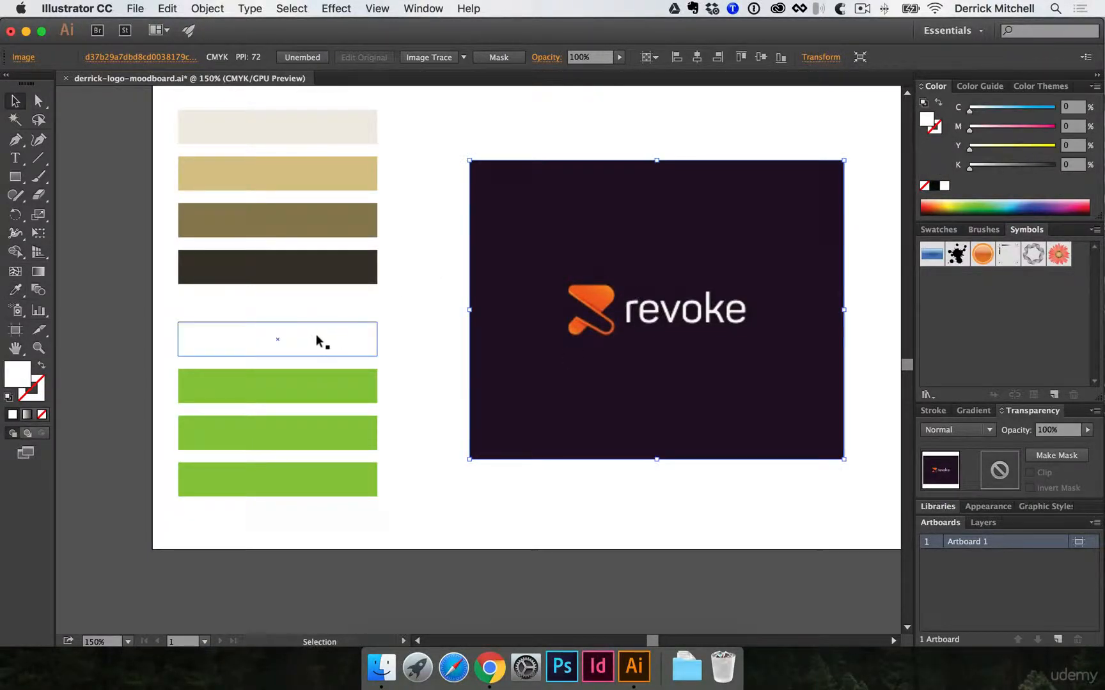
# - Give the white bar in the bottom group a black stroke with a weight of 0.25 pt, and deselect it
pyautogui.click(39, 402)
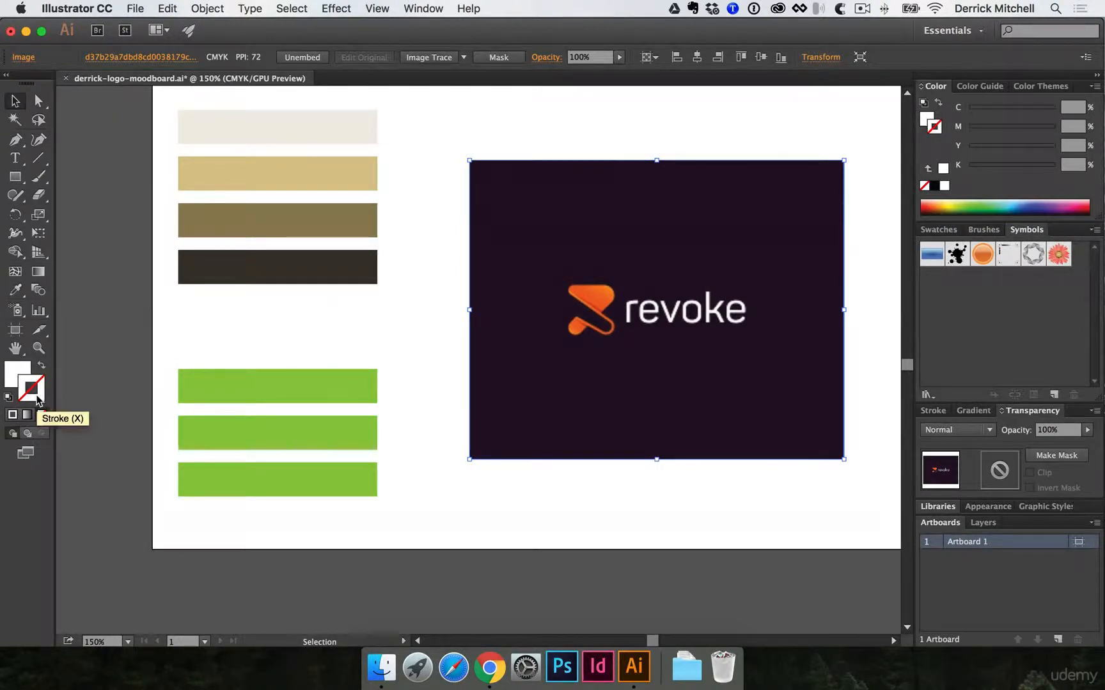
pyautogui.click(934, 187)
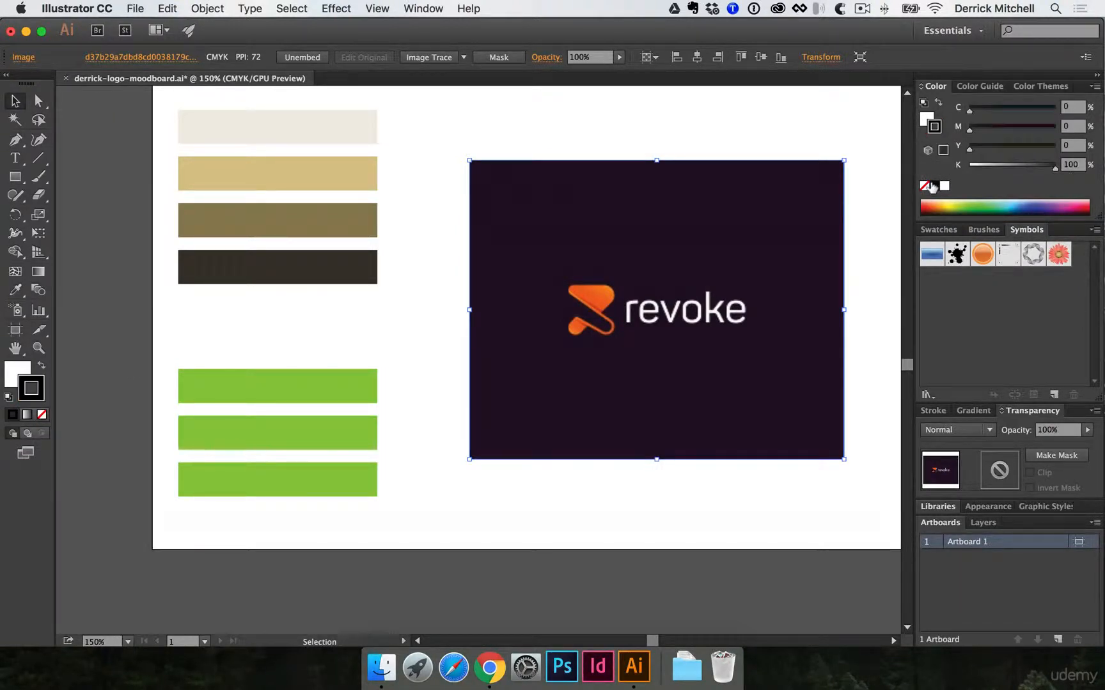
pyautogui.click(292, 332)
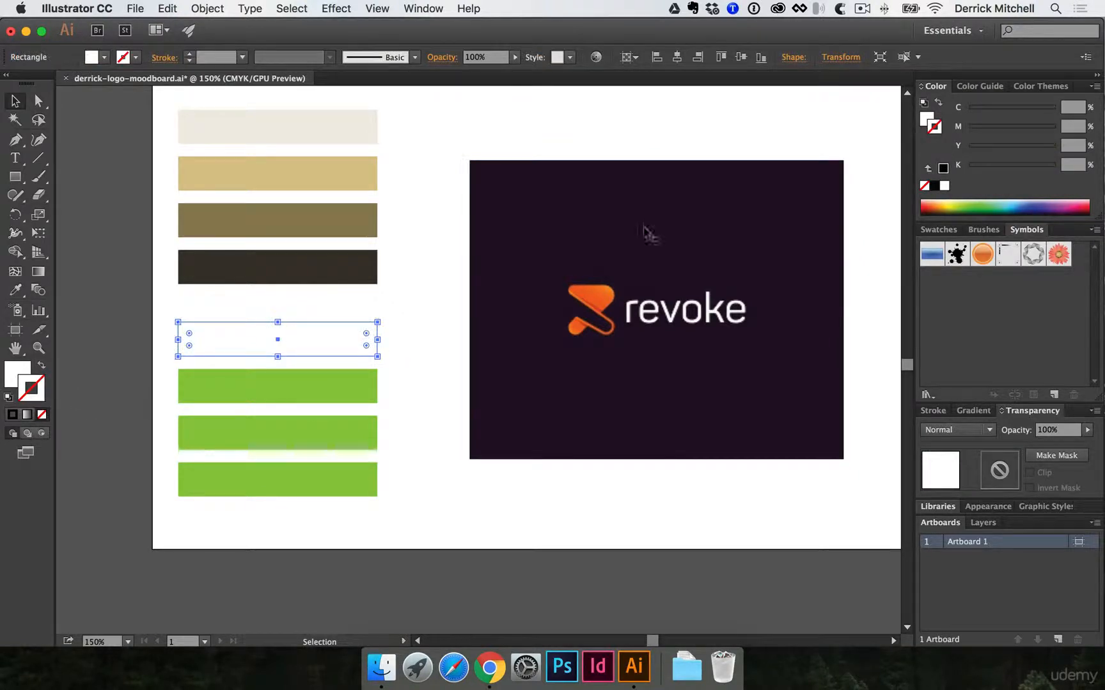
pyautogui.click(934, 185)
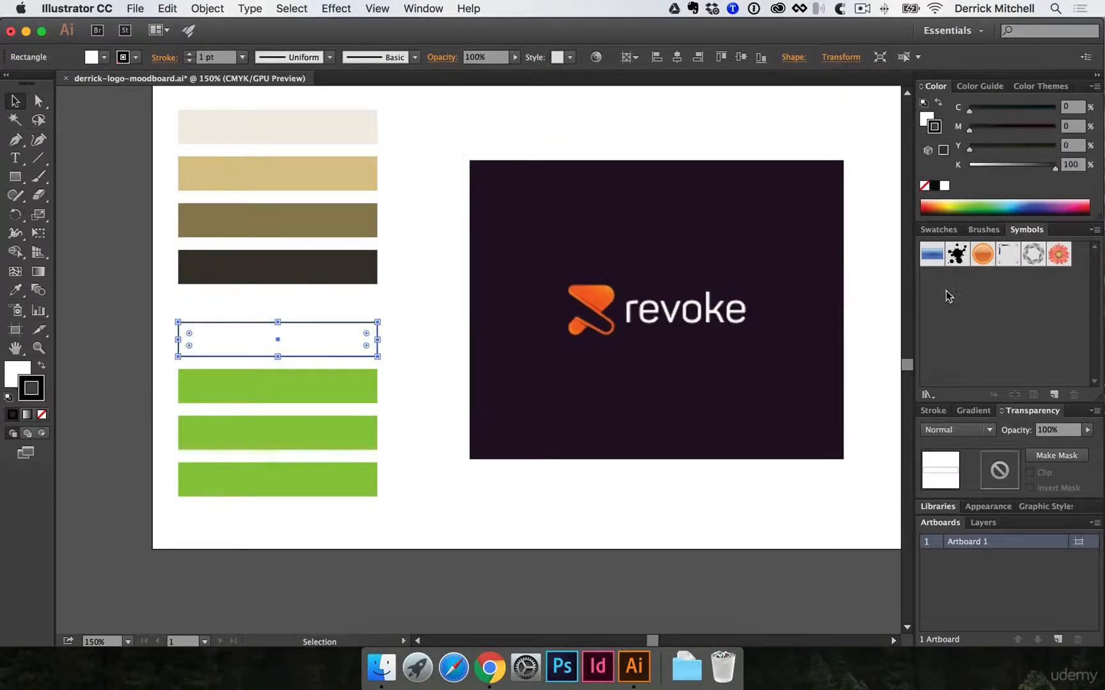
pyautogui.click(933, 412)
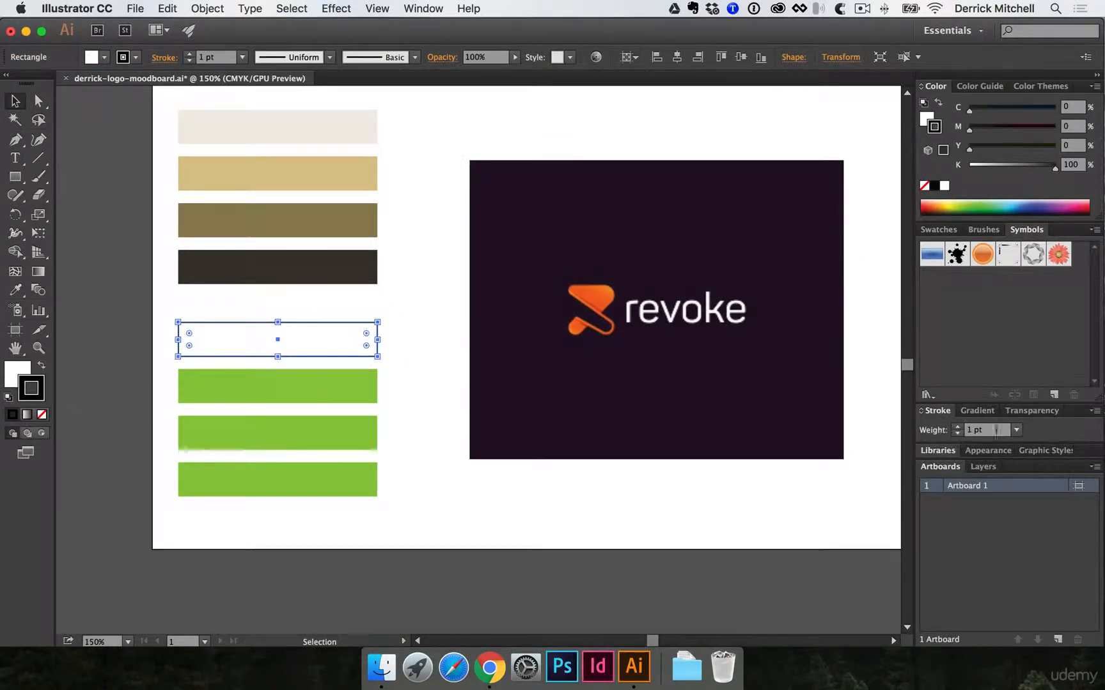
pyautogui.click(1017, 431)
pyautogui.click(1033, 64)
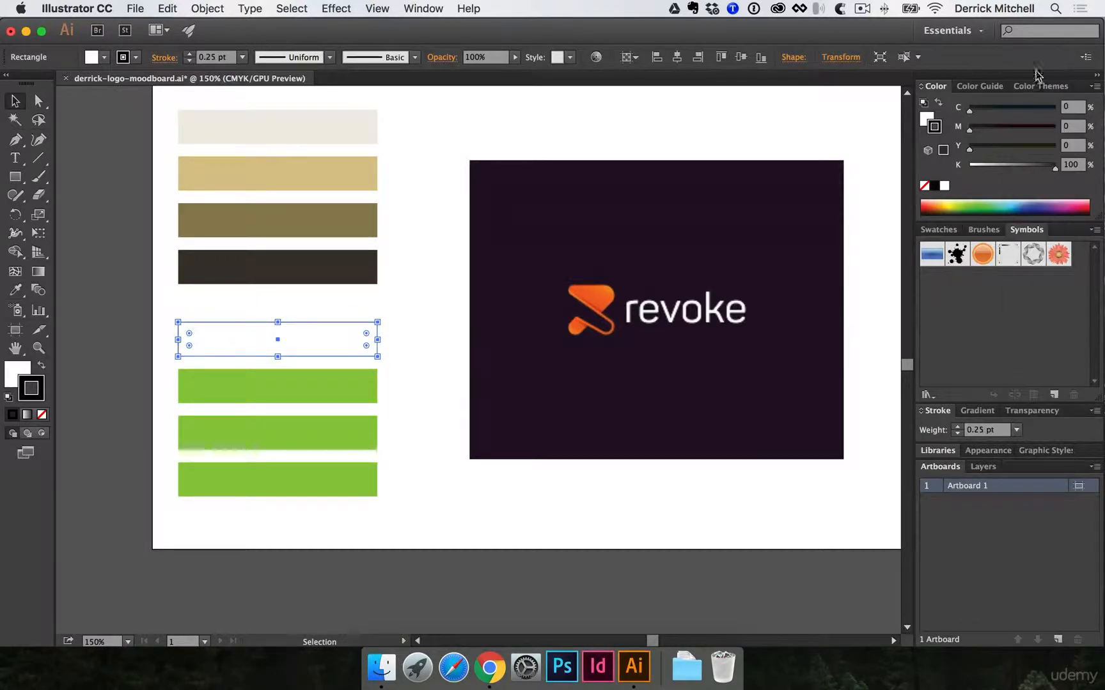
pyautogui.click(396, 326)
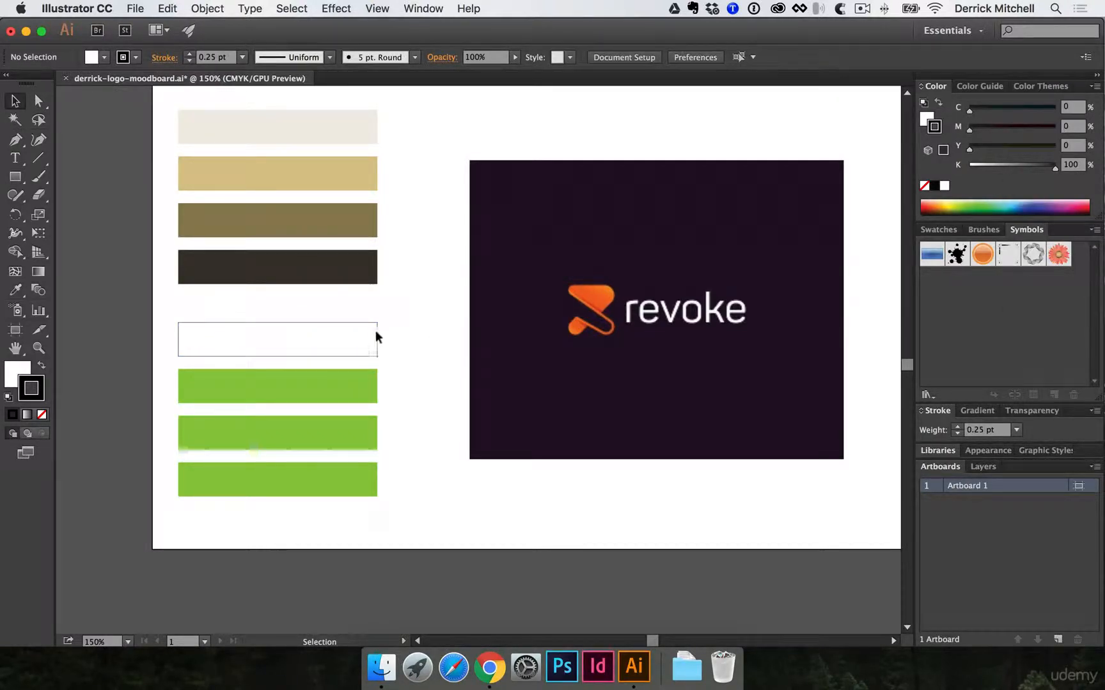
pyautogui.keyDown('alt'); pyautogui.keyDown('super'); pyautogui.click(390, 302); pyautogui.keyUp('super'); pyautogui.keyUp('alt')
pyautogui.moveTo(512, 329); pyautogui.dragTo(369, 458)
pyautogui.keyDown('super'); pyautogui.click(388, 482); pyautogui.keyUp('super')
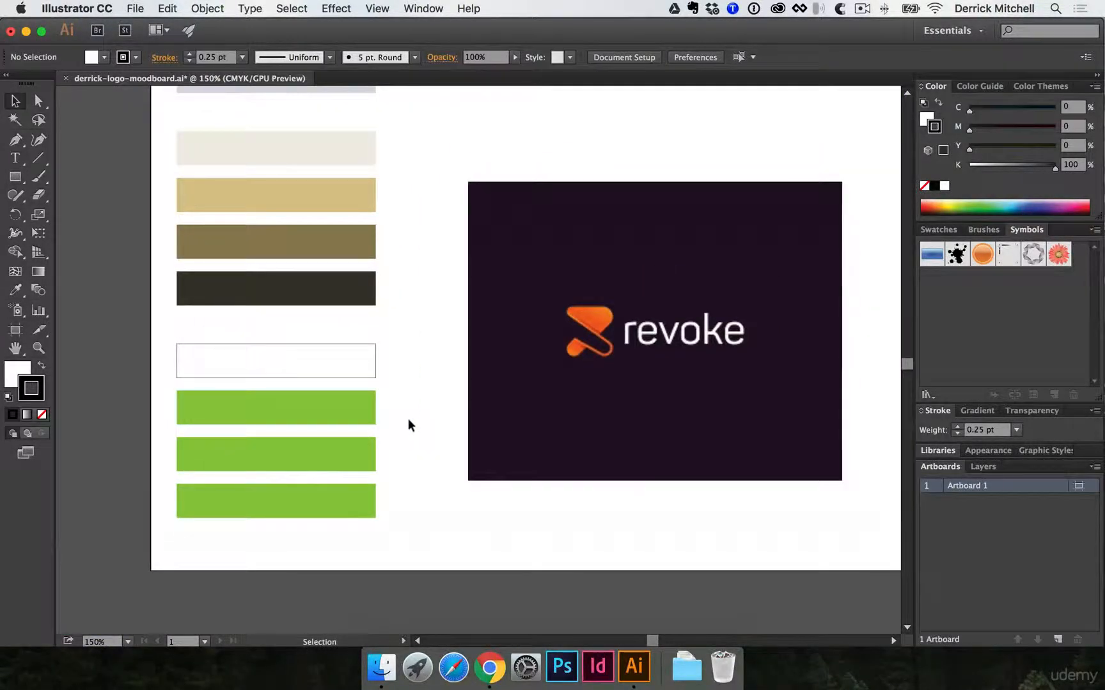
# - Recolor the second bar of the bottom group with the light orange sampled from the Revoke logo mark
pyautogui.moveTo(412, 419); pyautogui.dragTo(397, 424)
pyautogui.press('i')
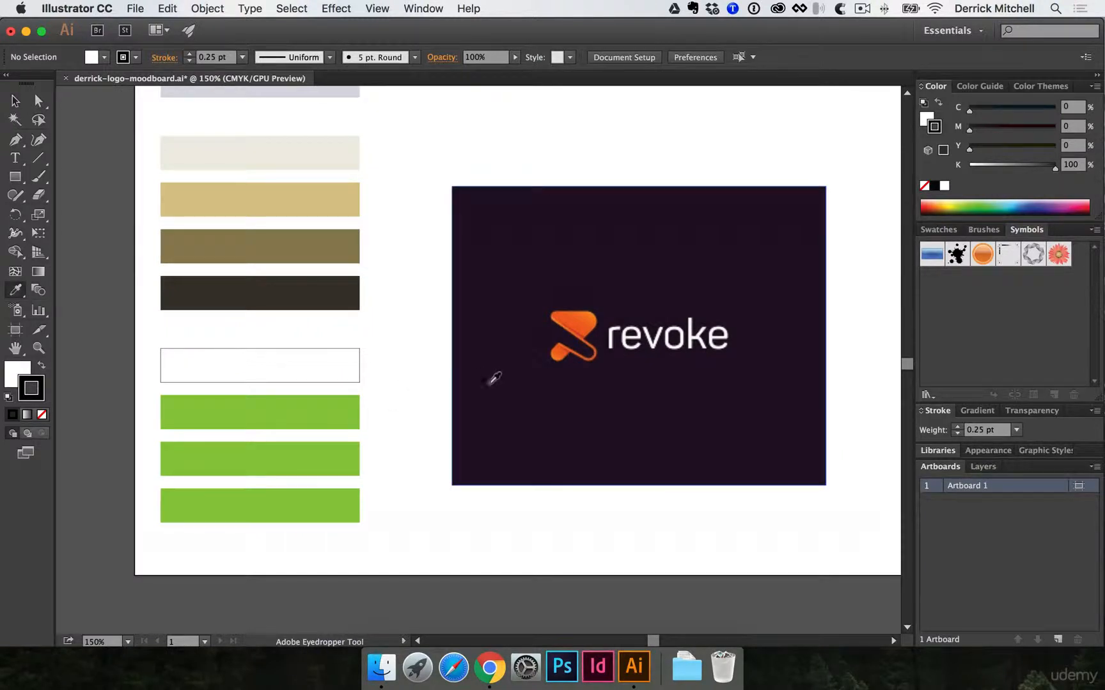
pyautogui.click(588, 315)
pyautogui.keyDown('super'); pyautogui.click(334, 404); pyautogui.keyUp('super')
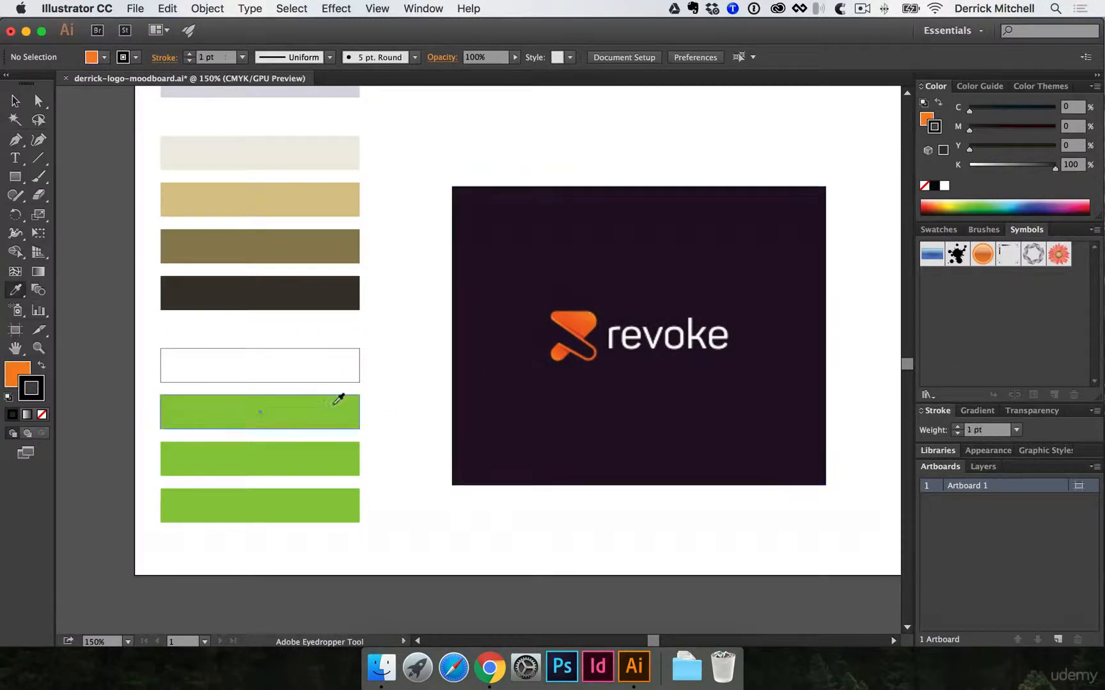
pyautogui.keyDown('alt'); pyautogui.click(294, 396); pyautogui.keyUp('alt')
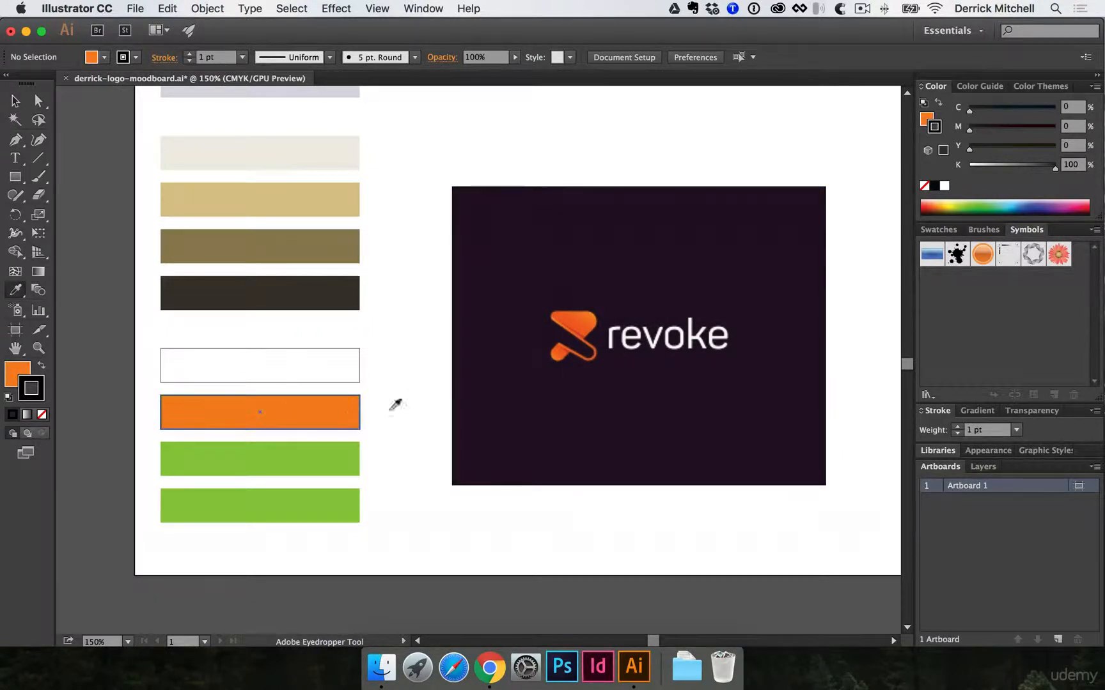
# - Recolor the two remaining green bars with the red-orange of the Revoke logo mark and the dark purple of its background
pyautogui.click(574, 326)
pyautogui.keyDown('super'); pyautogui.click(286, 444); pyautogui.keyUp('super')
pyautogui.keyDown('alt'); pyautogui.click(291, 449); pyautogui.keyUp('alt')
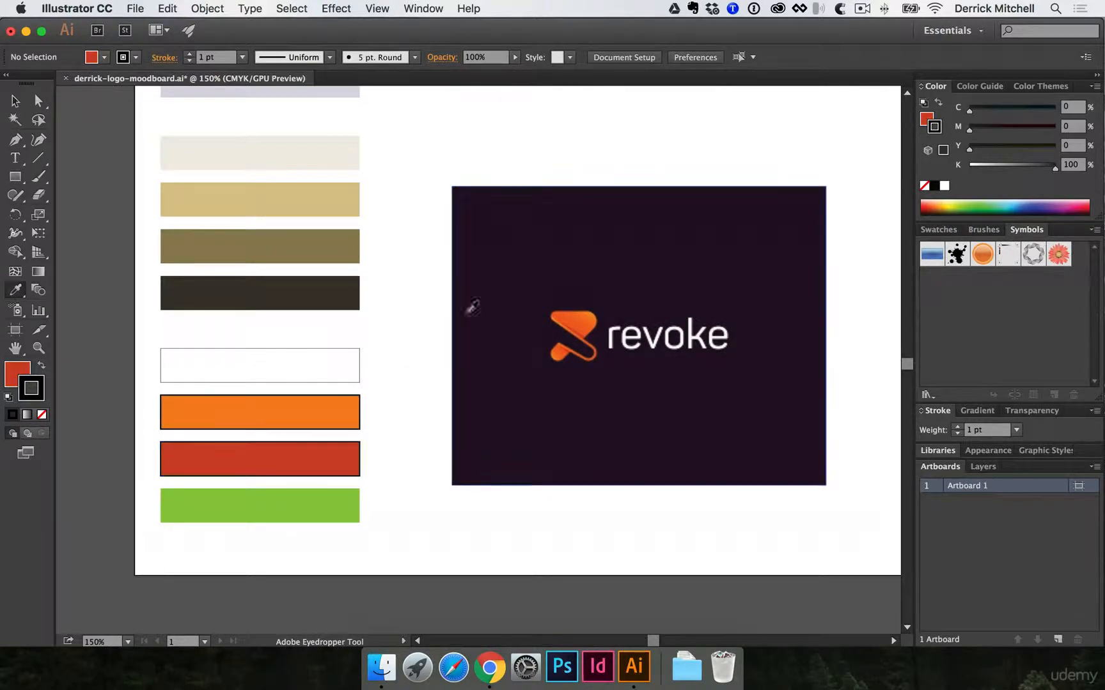
pyautogui.click(510, 221)
pyautogui.keyDown('super'); pyautogui.click(281, 505); pyautogui.keyUp('super')
pyautogui.keyDown('alt'); pyautogui.click(283, 494); pyautogui.keyUp('alt')
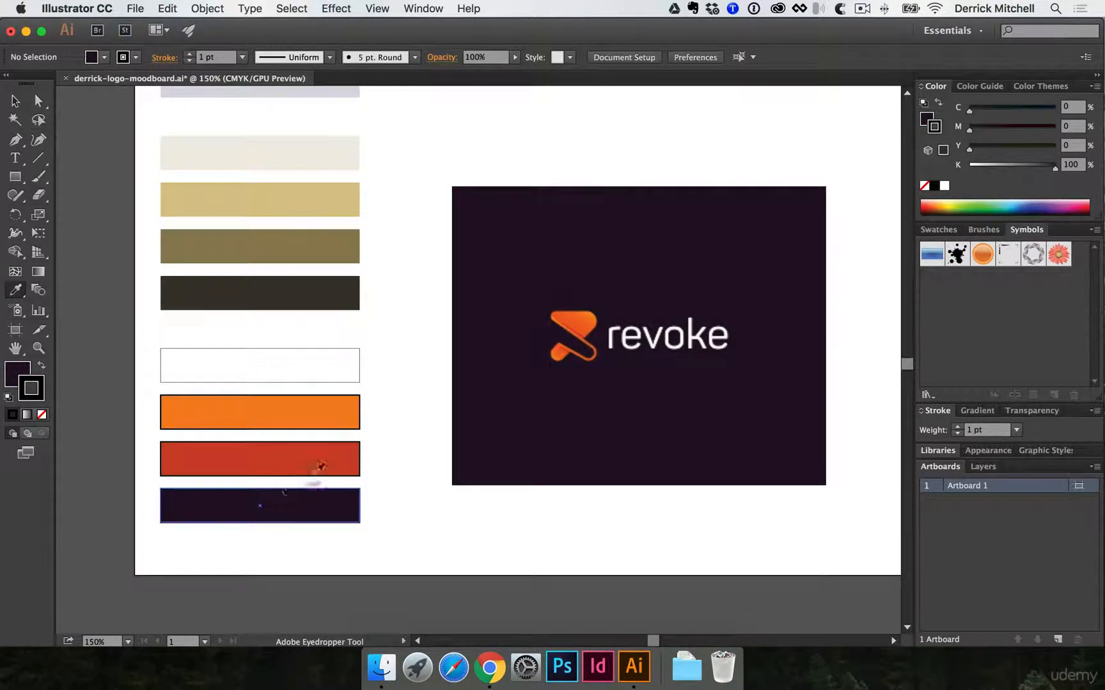
# - Move the Revoke logo image off the artboard so only the color bars remain on it, and deselect everything
pyautogui.press('v')
pyautogui.press('space')
pyautogui.moveTo(410, 373); pyautogui.dragTo(403, 319)
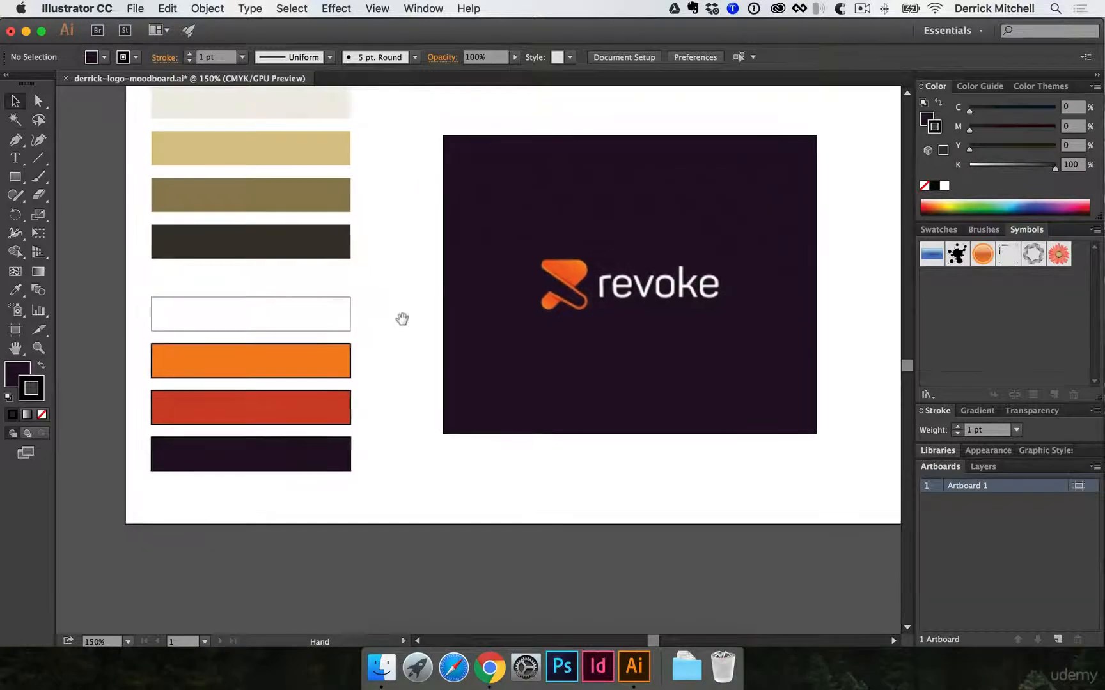
pyautogui.keyDown('alt'); pyautogui.keyDown('super'); pyautogui.click(390, 293); pyautogui.keyUp('super'); pyautogui.keyUp('alt')
pyautogui.keyDown('alt'); pyautogui.keyDown('super'); pyautogui.click(452, 349); pyautogui.keyUp('super'); pyautogui.keyUp('alt')
pyautogui.moveTo(491, 340)
pyautogui.mouseDown()
pyautogui.moveTo(419, 417)
pyautogui.moveTo(481, 329)
pyautogui.mouseUp()
pyautogui.moveTo(542, 309); pyautogui.dragTo(527, 441)
pyautogui.press('space')
pyautogui.moveTo(525, 429); pyautogui.dragTo(487, 522)
pyautogui.press('space')
pyautogui.moveTo(493, 520); pyautogui.dragTo(498, 479)
pyautogui.press('space')
pyautogui.moveTo(475, 373); pyautogui.dragTo(560, 602)
pyautogui.moveTo(482, 395); pyautogui.dragTo(503, 446)
pyautogui.click(375, 317)
# - Save the moodboard document with the whole artboard in view
pyautogui.scroll(4, 575, 333)
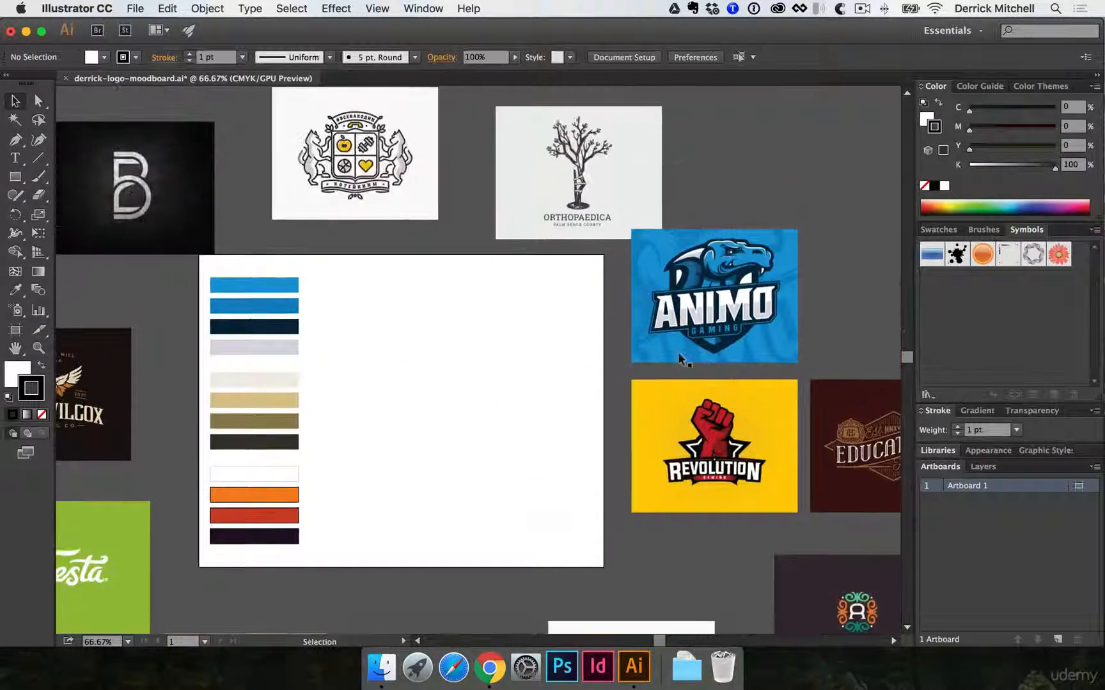
pyautogui.press('space')
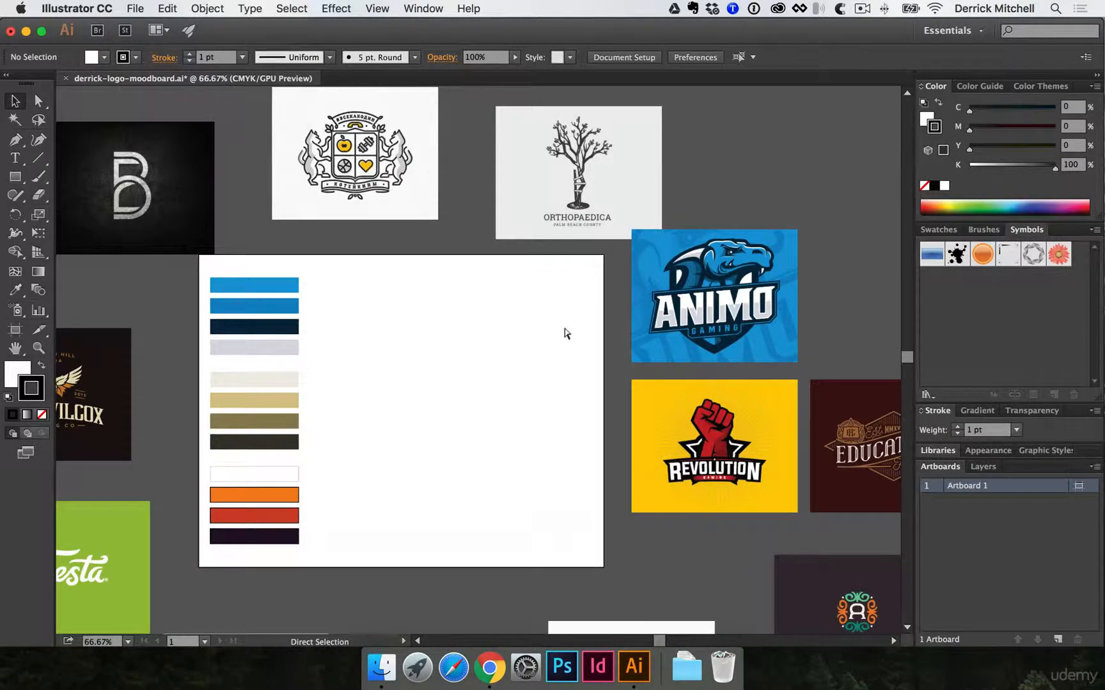
pyautogui.press('super+s')
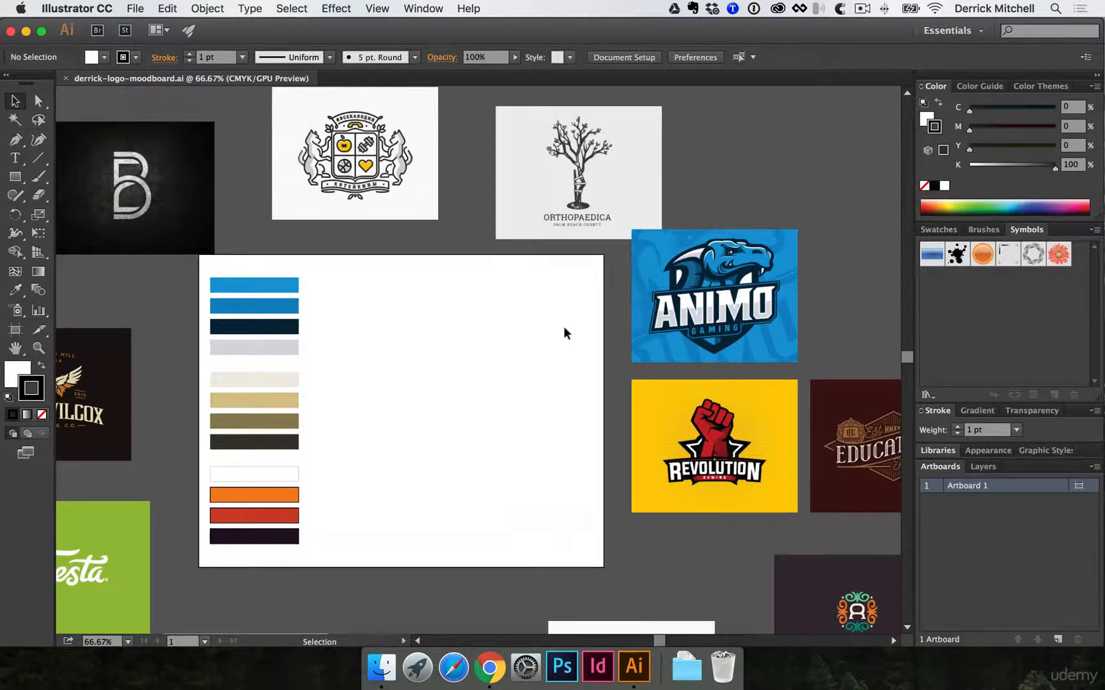